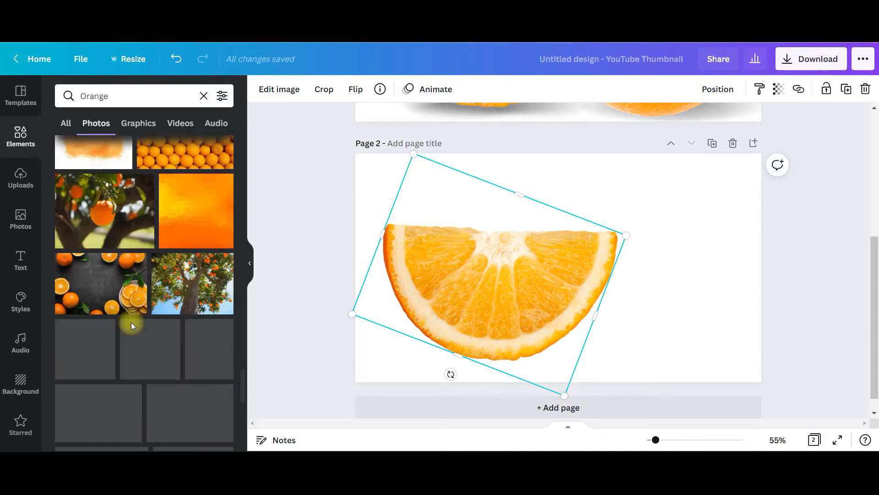
# - Add the photo of a whole orange with leaves to page 2, enlarge it and place it beside the orange slice
pyautogui.click(85, 348)
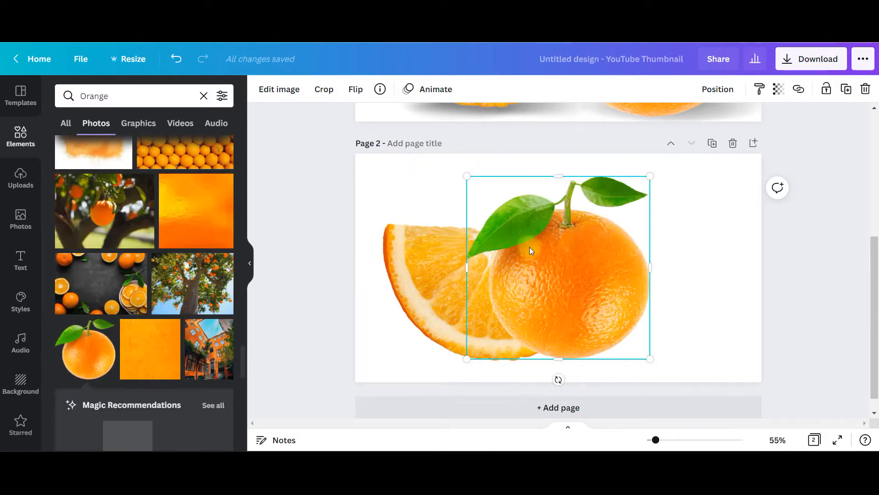
pyautogui.moveTo(467, 176); pyautogui.dragTo(355, 145)
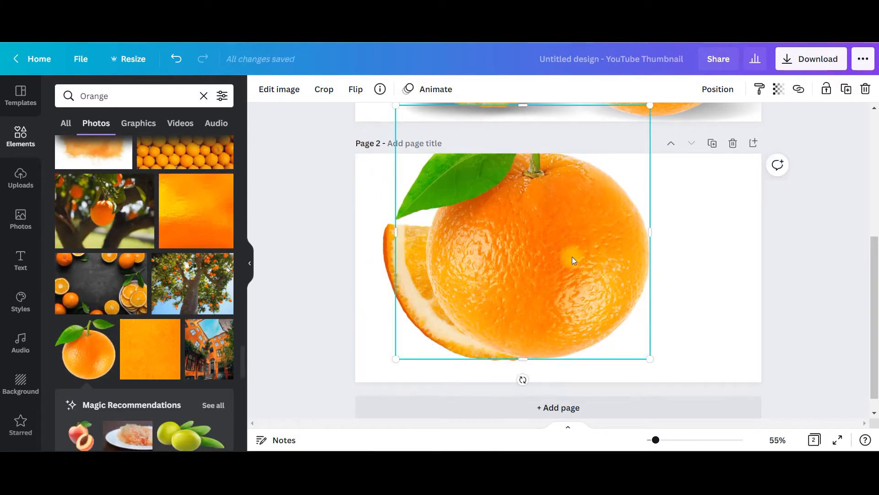
pyautogui.moveTo(551, 246); pyautogui.dragTo(669, 282)
pyautogui.moveTo(764, 155); pyautogui.dragTo(732, 177)
pyautogui.moveTo(667, 241); pyautogui.dragTo(695, 222)
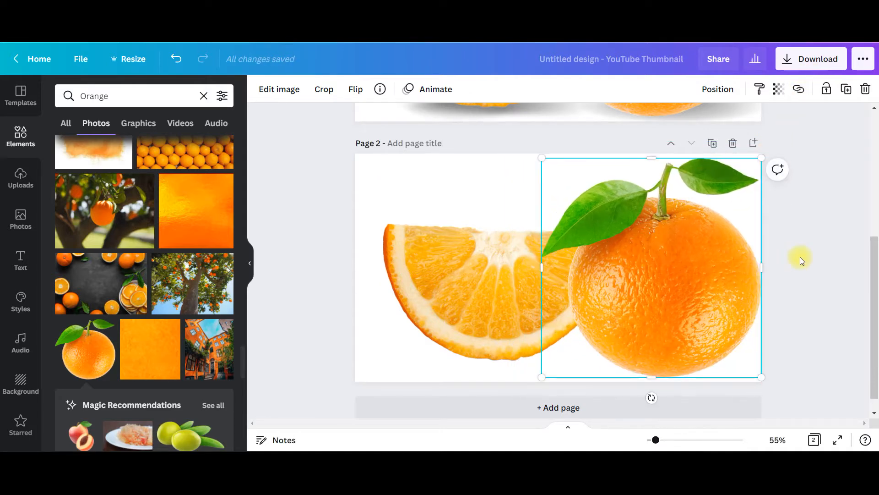
pyautogui.click(815, 257)
# - Add a third page and move the orange slice from page 2 onto it
pyautogui.click(419, 279)
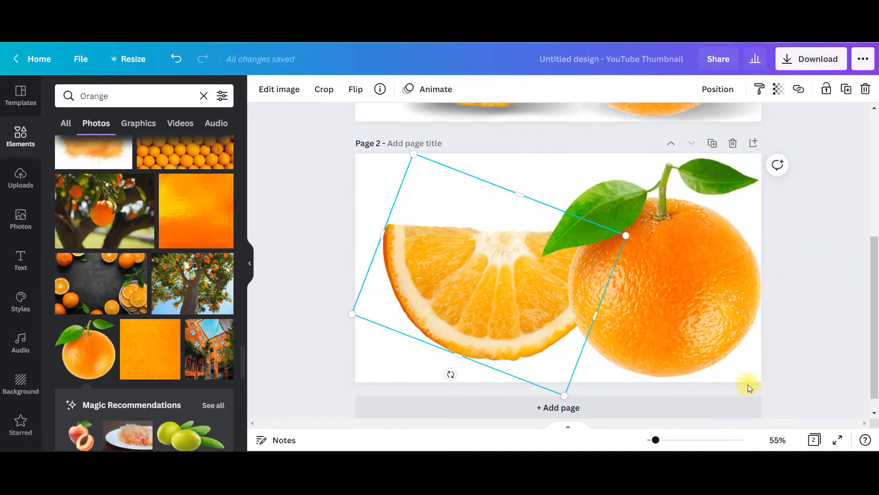
pyautogui.scroll(-1, 687, 330)
pyautogui.click(611, 391)
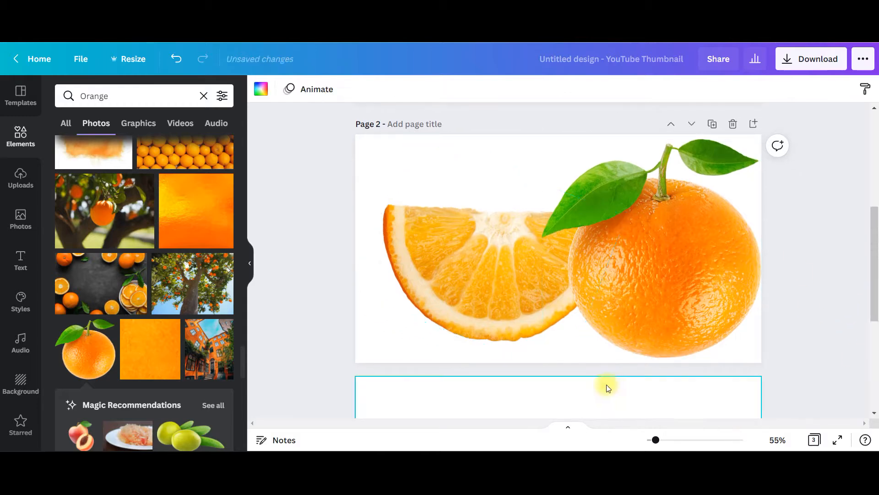
pyautogui.scroll(3, 509, 332)
pyautogui.scroll(-2, 586, 326)
pyautogui.scroll(3, 534, 280)
pyautogui.moveTo(476, 216); pyautogui.dragTo(589, 453)
pyautogui.moveTo(661, 395); pyautogui.dragTo(619, 390)
pyautogui.scroll(-4, 641, 357)
pyautogui.moveTo(586, 283); pyautogui.dragTo(524, 288)
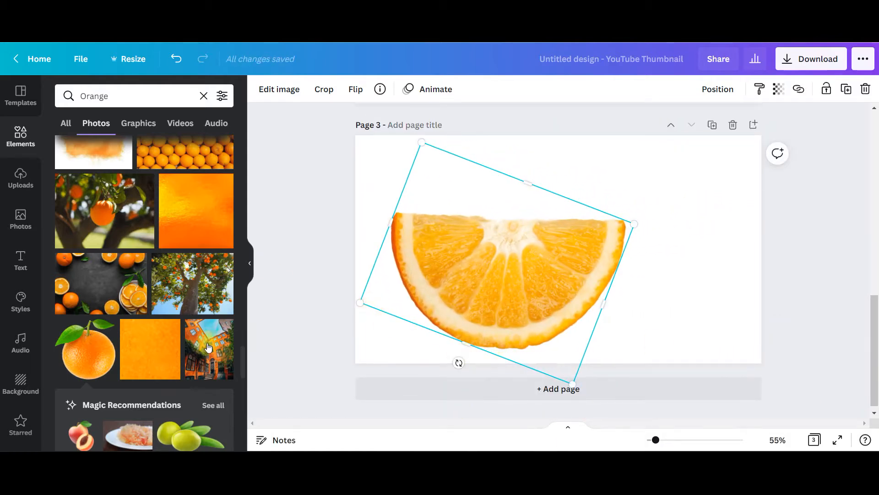
# - Remove the background of the orange slice photo on page 3 with the background remover and apply it
pyautogui.click(286, 89)
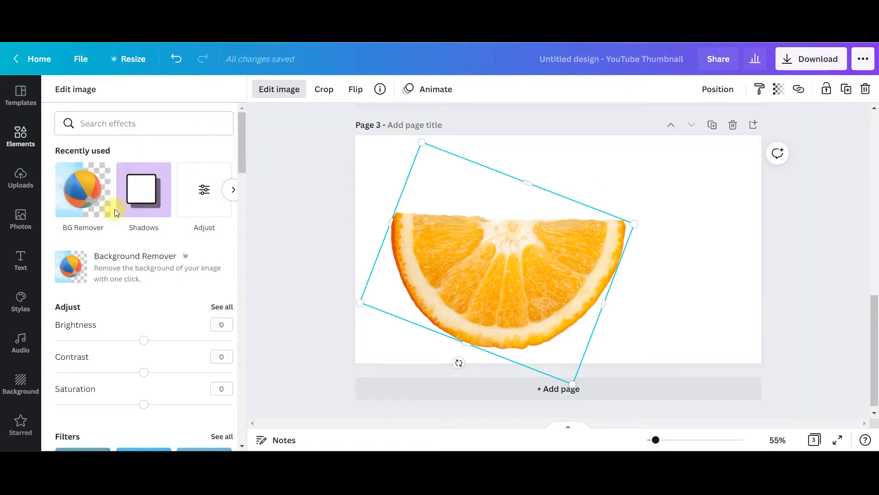
pyautogui.click(81, 189)
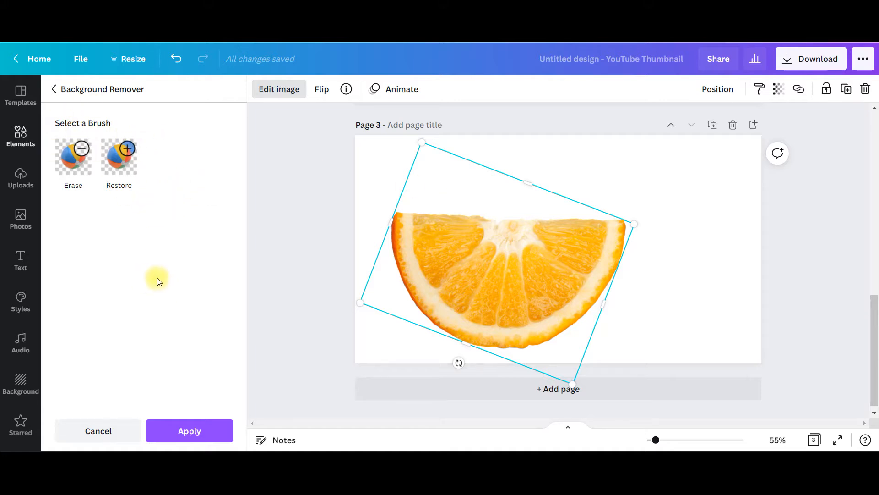
pyautogui.click(199, 428)
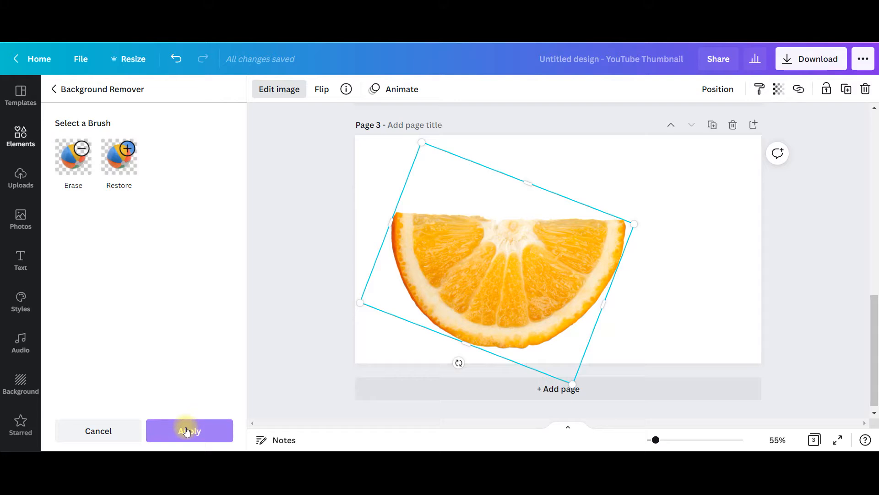
# - Erase the pulp and white pith of the orange slice with the Erase brush at size 25, keeping only the outer peel
pyautogui.click(75, 153)
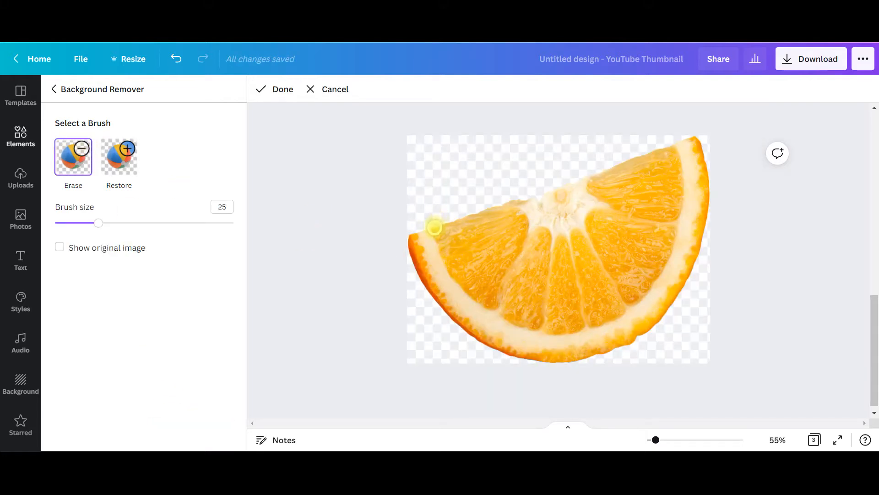
pyautogui.moveTo(446, 266)
pyautogui.mouseDown()
pyautogui.moveTo(492, 314)
pyautogui.moveTo(526, 328)
pyautogui.moveTo(586, 328)
pyautogui.mouseUp()
pyautogui.moveTo(631, 306); pyautogui.dragTo(647, 289)
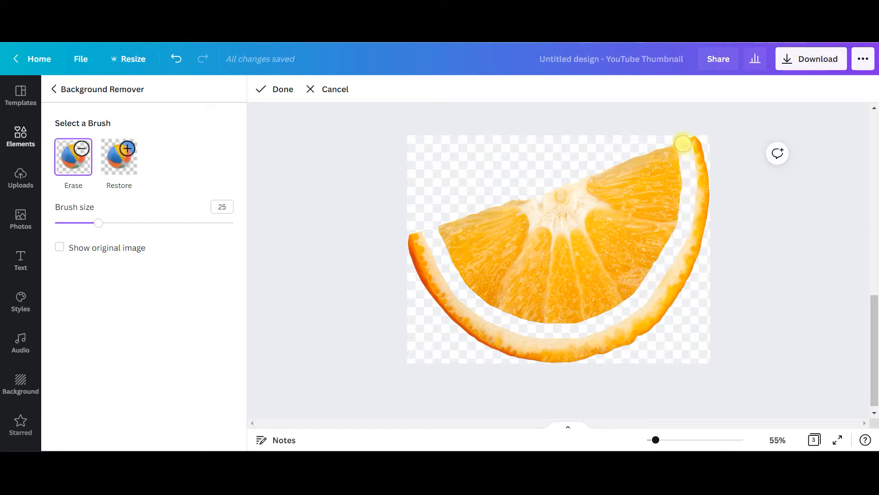
pyautogui.moveTo(666, 153)
pyautogui.mouseDown()
pyautogui.moveTo(634, 157)
pyautogui.moveTo(565, 191)
pyautogui.moveTo(658, 191)
pyautogui.moveTo(560, 235)
pyautogui.mouseUp()
pyautogui.moveTo(527, 205)
pyautogui.mouseDown()
pyautogui.moveTo(543, 192)
pyautogui.moveTo(532, 221)
pyautogui.moveTo(501, 235)
pyautogui.moveTo(515, 211)
pyautogui.moveTo(520, 244)
pyautogui.moveTo(526, 233)
pyautogui.moveTo(504, 225)
pyautogui.moveTo(495, 199)
pyautogui.moveTo(483, 241)
pyautogui.moveTo(475, 243)
pyautogui.moveTo(471, 210)
pyautogui.moveTo(460, 204)
pyautogui.moveTo(449, 230)
pyautogui.mouseUp()
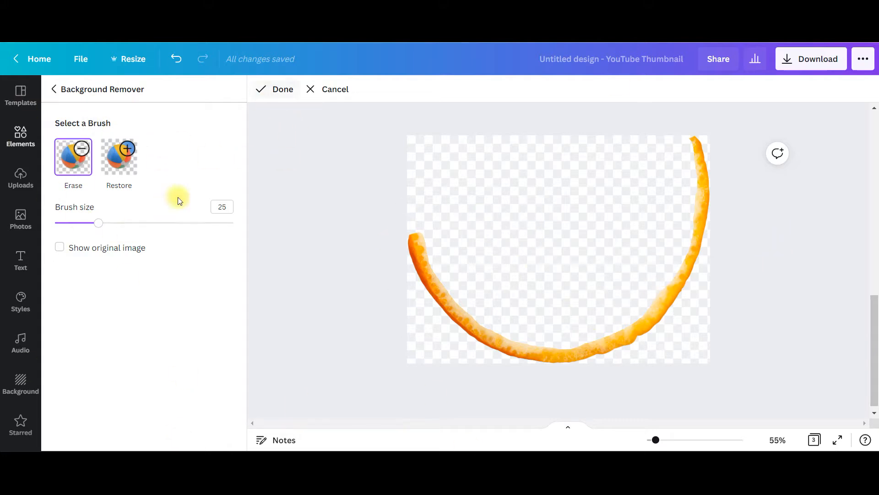
# - Restore part of the slice's pulp with the Restore brush at size 25 and erase it again
pyautogui.click(119, 158)
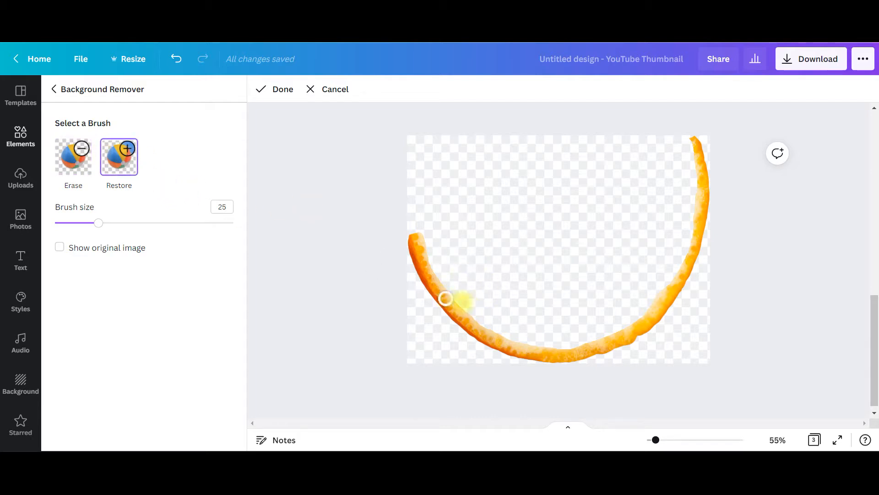
pyautogui.moveTo(486, 303)
pyautogui.mouseDown()
pyautogui.moveTo(560, 305)
pyautogui.moveTo(520, 306)
pyautogui.moveTo(581, 291)
pyautogui.moveTo(516, 291)
pyautogui.moveTo(545, 270)
pyautogui.mouseUp()
pyautogui.click(73, 156)
pyautogui.moveTo(546, 257)
pyautogui.mouseDown()
pyautogui.moveTo(526, 270)
pyautogui.moveTo(580, 265)
pyautogui.moveTo(647, 288)
pyautogui.moveTo(536, 270)
pyautogui.moveTo(560, 286)
pyautogui.moveTo(520, 285)
pyautogui.moveTo(574, 302)
pyautogui.moveTo(524, 303)
pyautogui.moveTo(538, 308)
pyautogui.moveTo(515, 291)
pyautogui.moveTo(535, 315)
pyautogui.moveTo(502, 302)
pyautogui.moveTo(540, 323)
pyautogui.moveTo(503, 310)
pyautogui.moveTo(533, 301)
pyautogui.moveTo(489, 297)
pyautogui.moveTo(512, 315)
pyautogui.mouseUp()
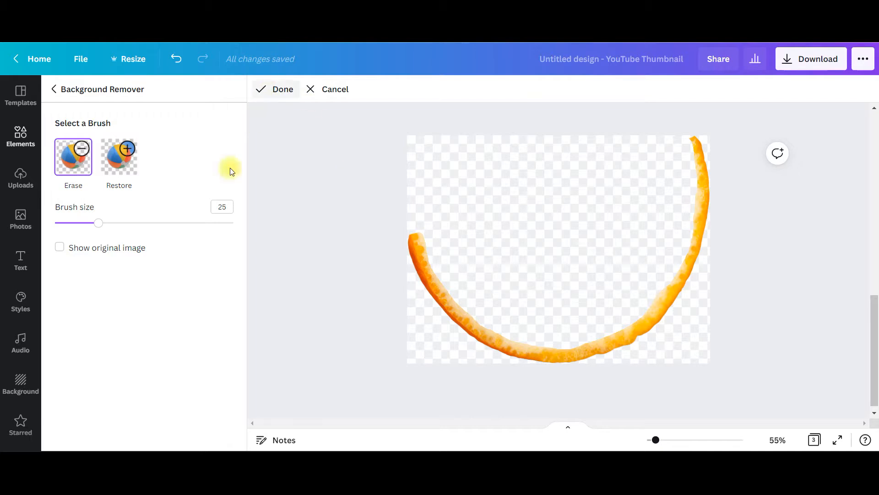
# - Finish and apply the brush edits, and shift the remaining peel slightly upward on page 3
pyautogui.click(283, 91)
pyautogui.click(190, 429)
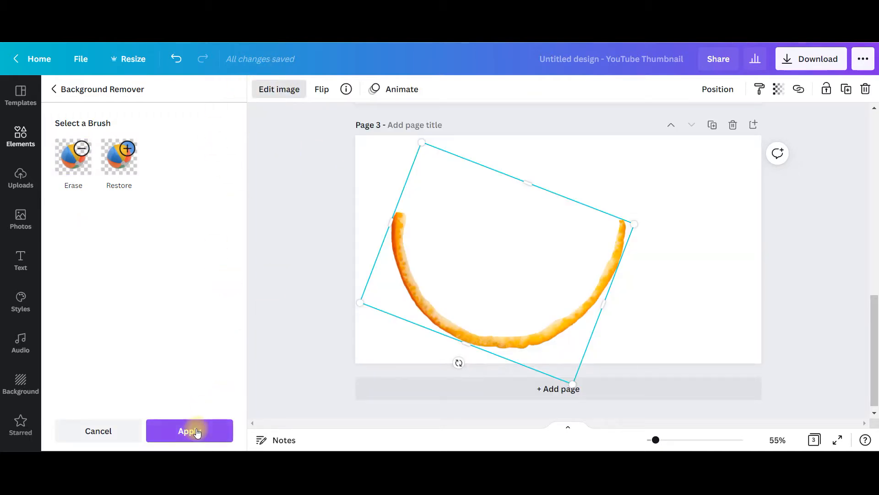
pyautogui.moveTo(523, 248); pyautogui.dragTo(530, 233)
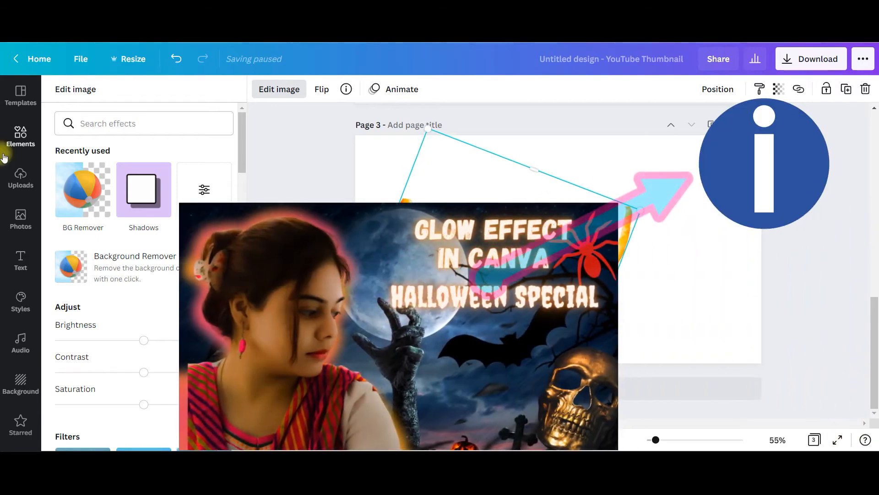
# - Search the elements for "water" and place the photo of a light blue water surface over the peel on page 3
pyautogui.click(21, 135)
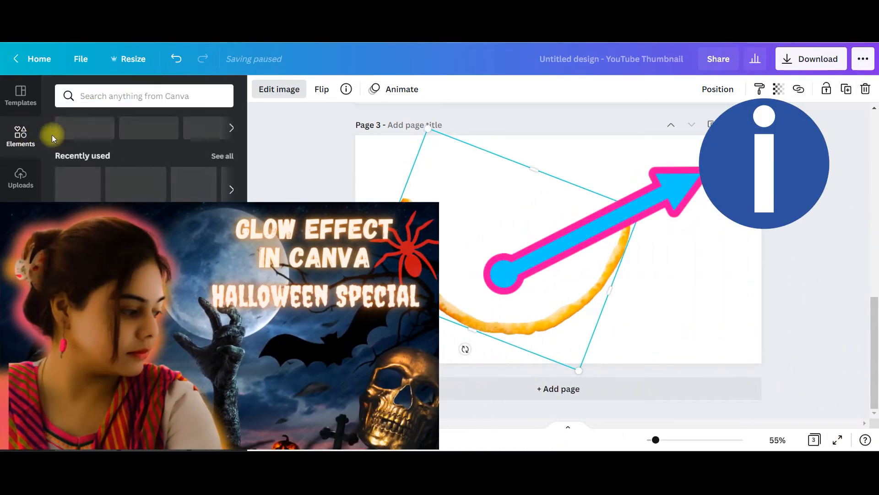
pyautogui.click(105, 96)
pyautogui.write('water')
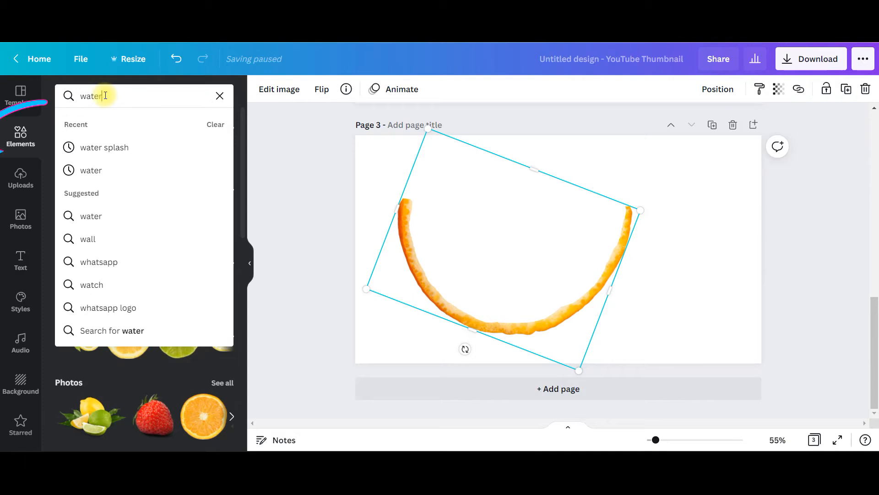
pyautogui.press('Return')
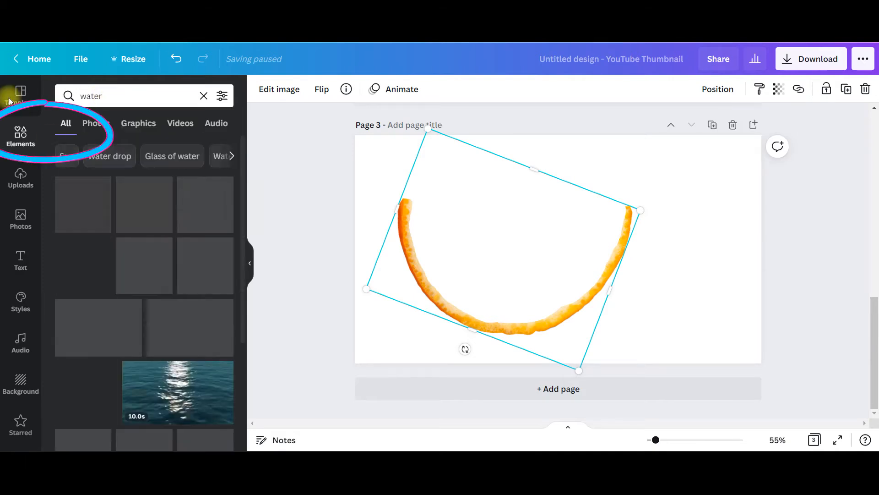
pyautogui.scroll(-4, 173, 257)
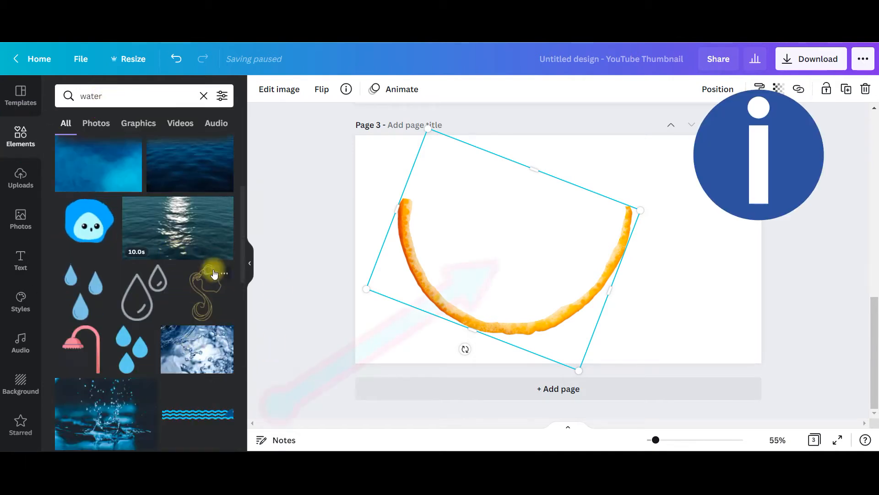
pyautogui.scroll(-5, 211, 252)
pyautogui.scroll(-3, 206, 203)
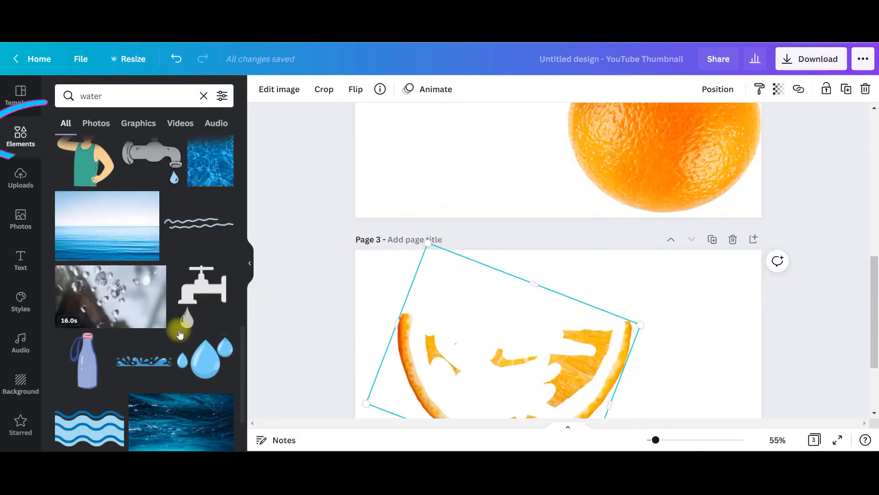
pyautogui.scroll(-5, 180, 334)
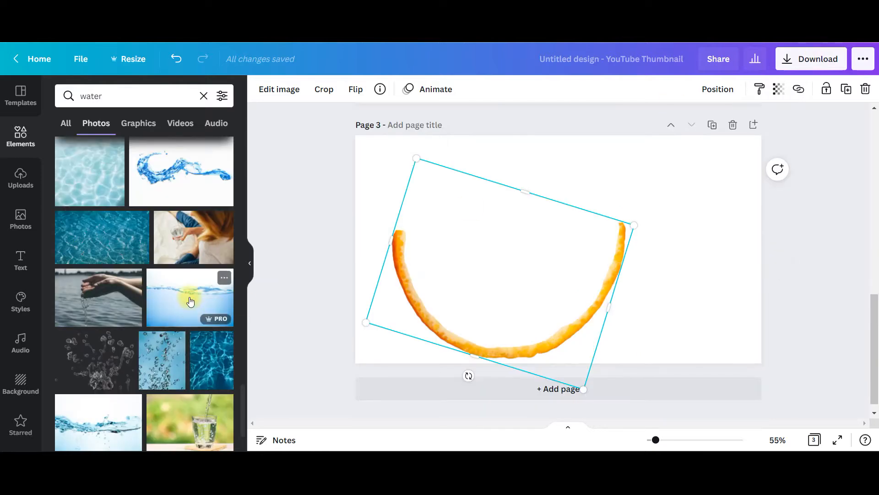
pyautogui.click(186, 305)
pyautogui.moveTo(532, 311); pyautogui.dragTo(505, 338)
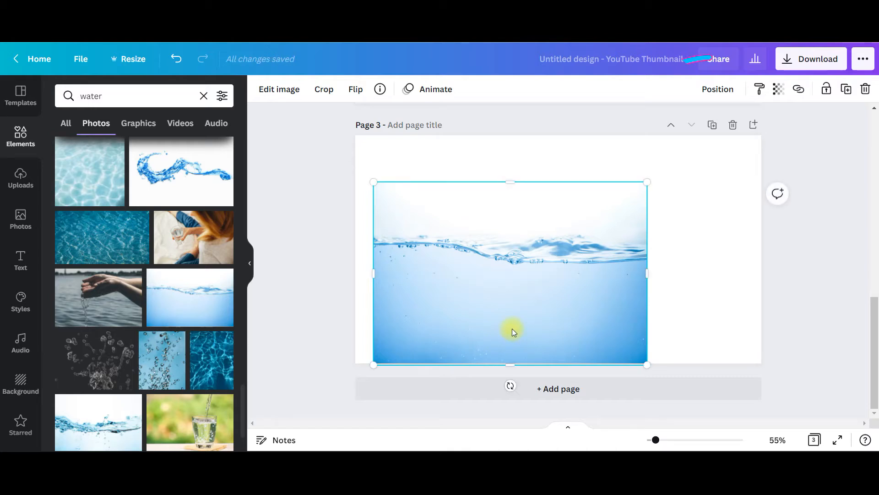
# - Send the water photo backward so it lies behind the orange peel
pyautogui.click(724, 91)
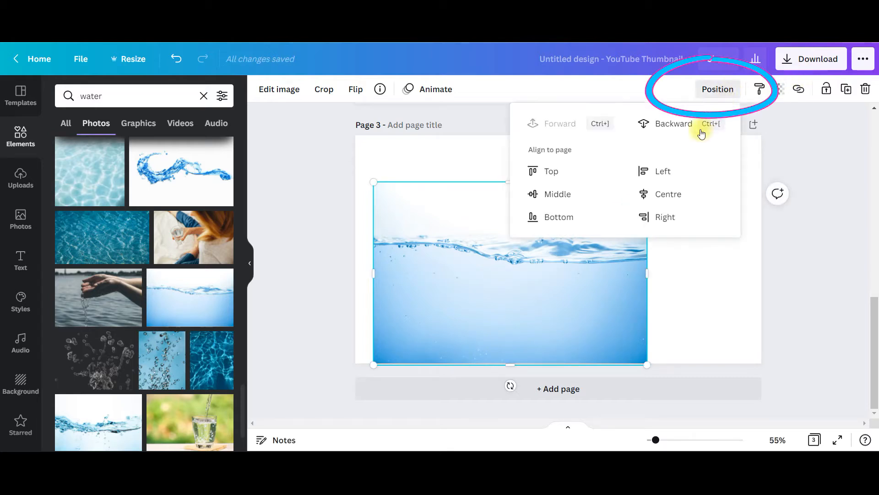
pyautogui.click(666, 125)
pyautogui.click(700, 265)
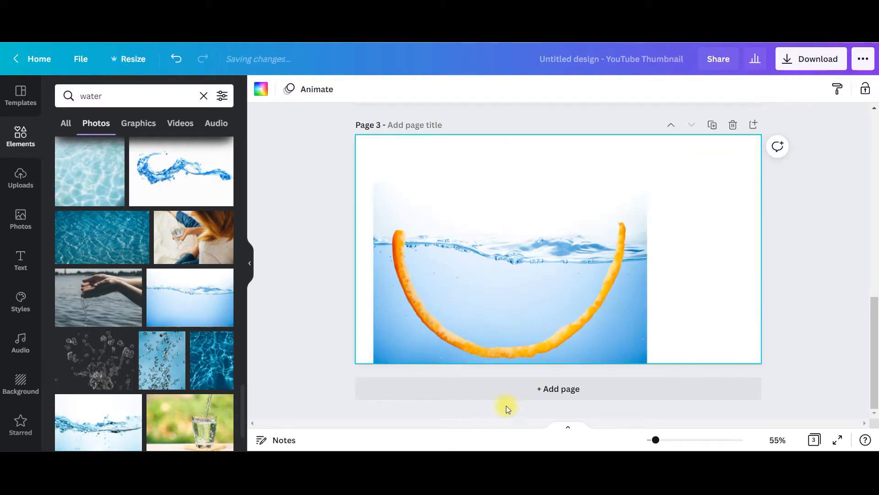
# - Adjust the rotation of the orange peel and shift it slightly to the right over the water photo
pyautogui.click(534, 349)
pyautogui.moveTo(468, 375); pyautogui.dragTo(451, 378)
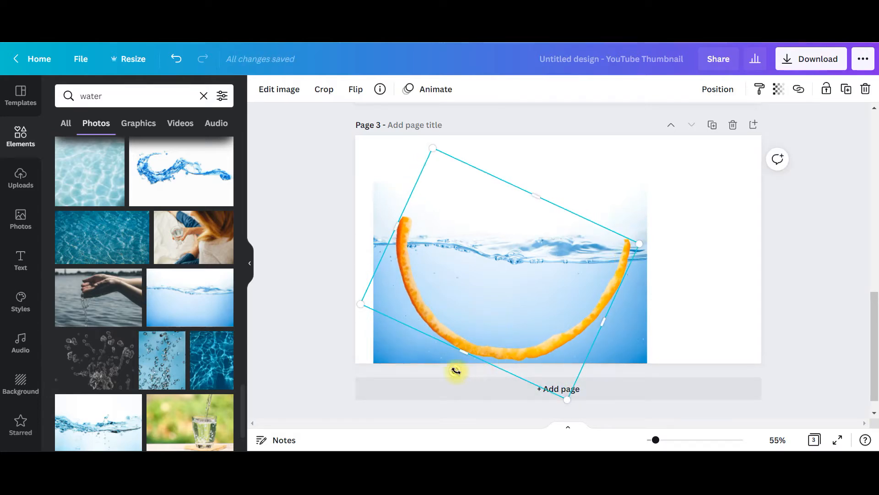
pyautogui.moveTo(456, 371); pyautogui.dragTo(471, 372)
pyautogui.moveTo(514, 318); pyautogui.dragTo(521, 317)
# - Raise the water photo, tilt it slightly counter-clockwise, and move the peel up so its ends meet the waterline
pyautogui.moveTo(588, 182); pyautogui.dragTo(589, 157)
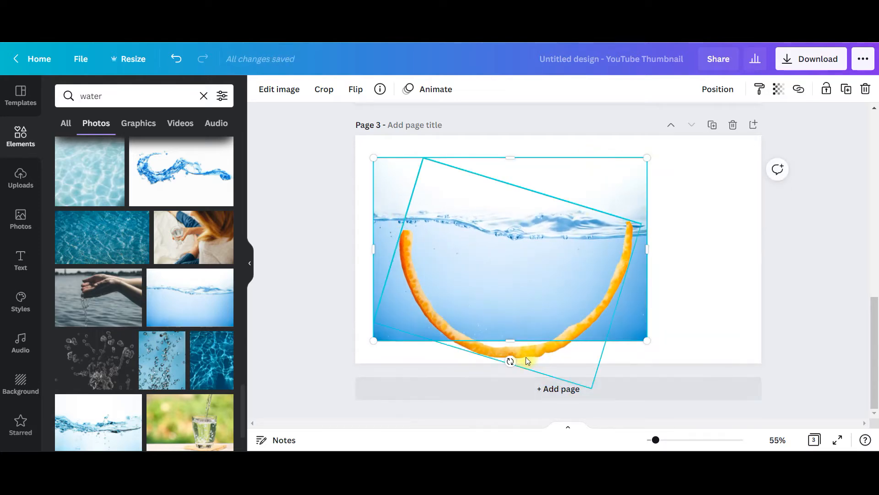
pyautogui.moveTo(512, 361); pyautogui.dragTo(524, 362)
pyautogui.click(513, 284)
pyautogui.moveTo(512, 285); pyautogui.dragTo(515, 272)
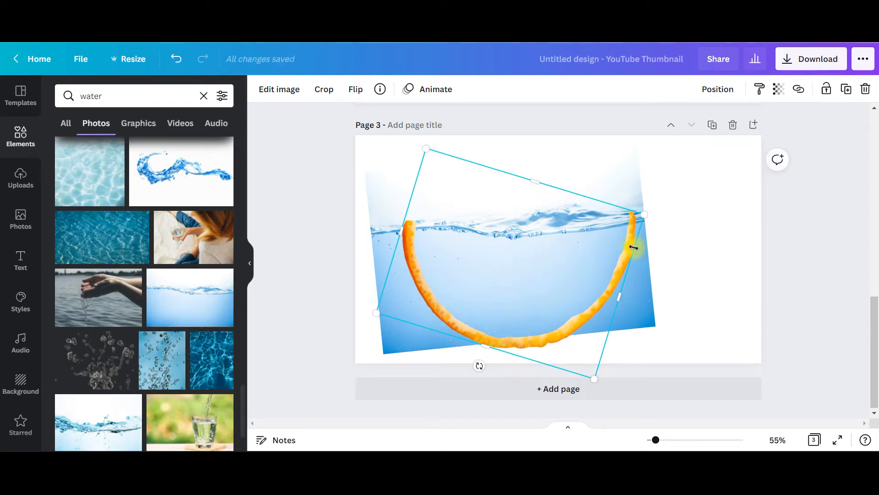
pyautogui.click(717, 266)
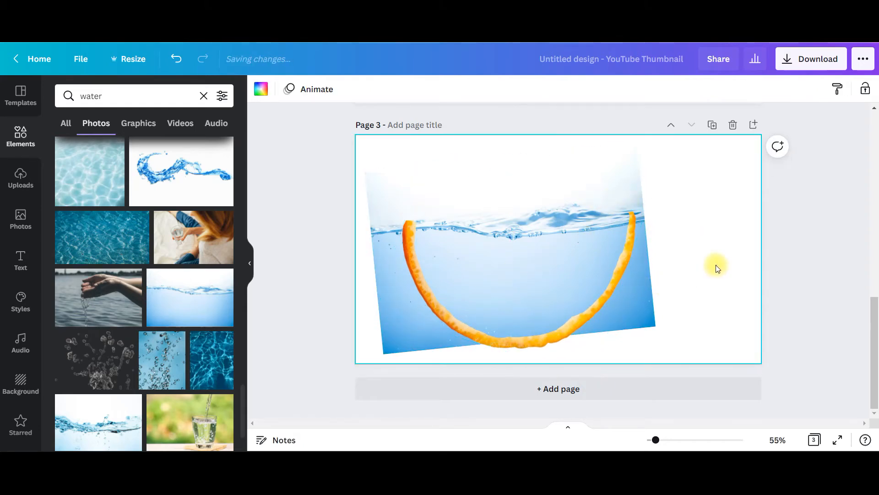
# - Search the elements for "shapes" and add a square to page 3
pyautogui.click(20, 133)
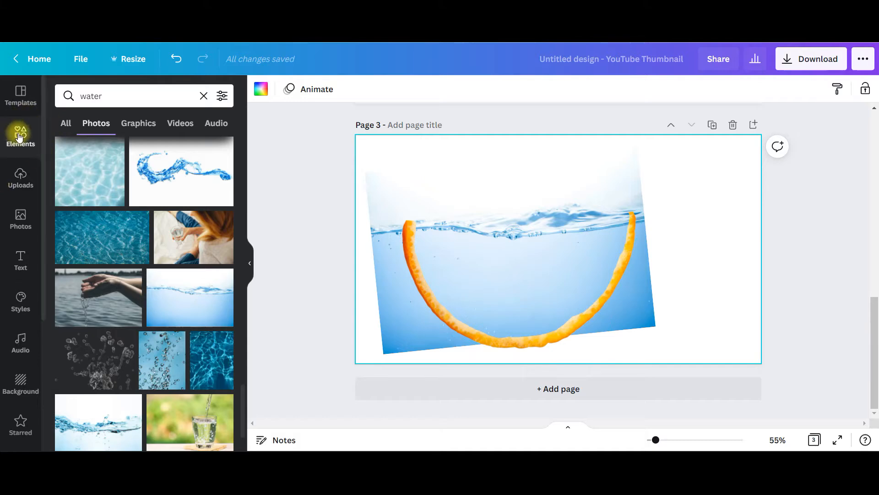
pyautogui.click(96, 94)
pyautogui.write('sha')
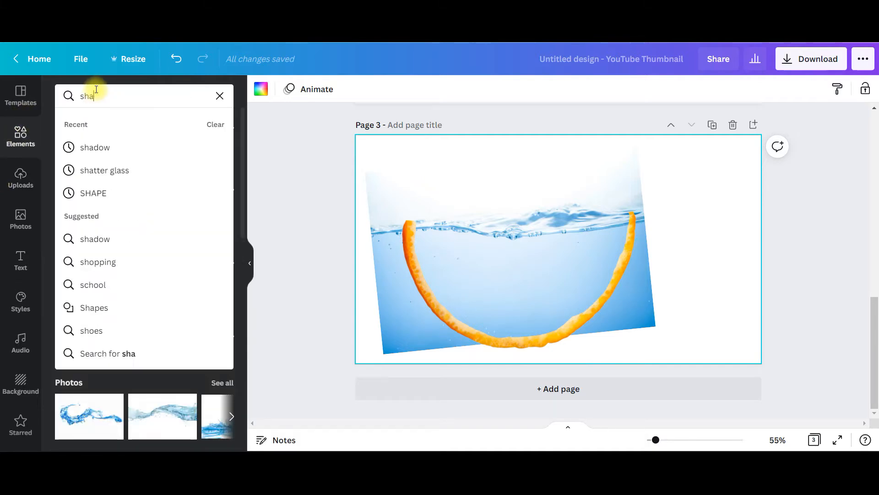
pyautogui.write('pes')
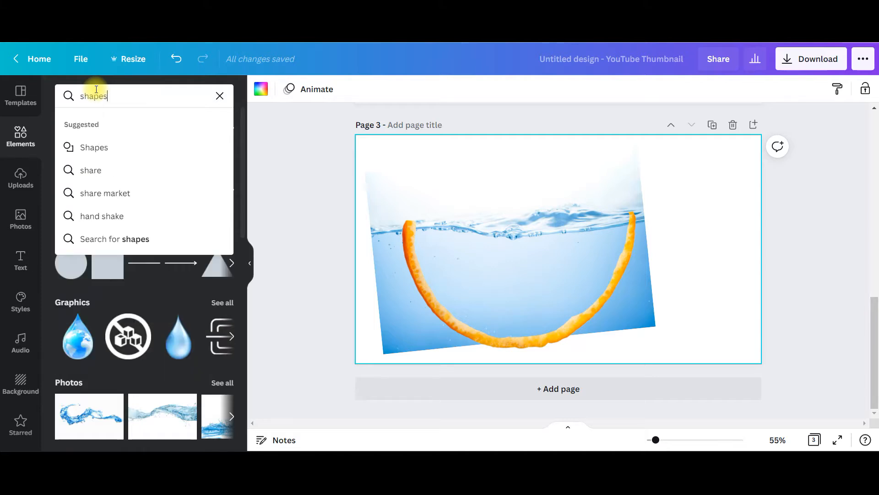
pyautogui.press('Return')
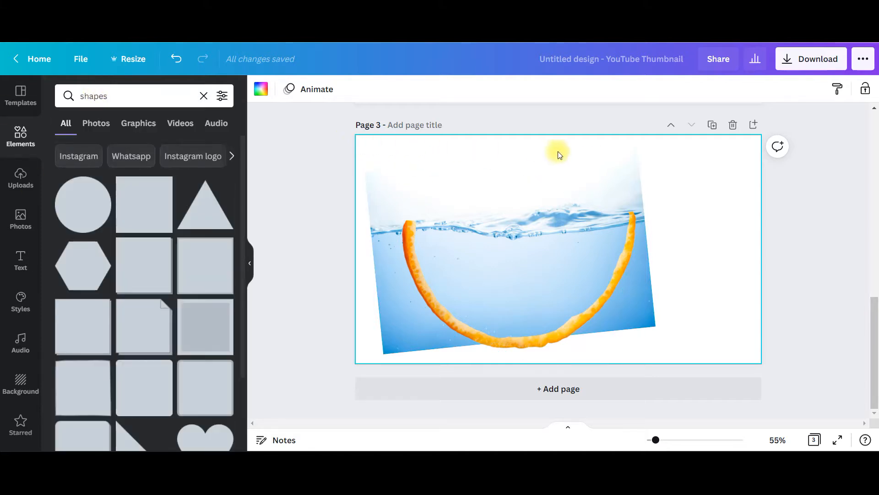
pyautogui.click(137, 208)
# - Place the square along the right edge of page 3 and stretch it vertically past the page's top and bottom edges
pyautogui.moveTo(583, 238); pyautogui.dragTo(707, 193)
pyautogui.moveTo(696, 264); pyautogui.dragTo(705, 407)
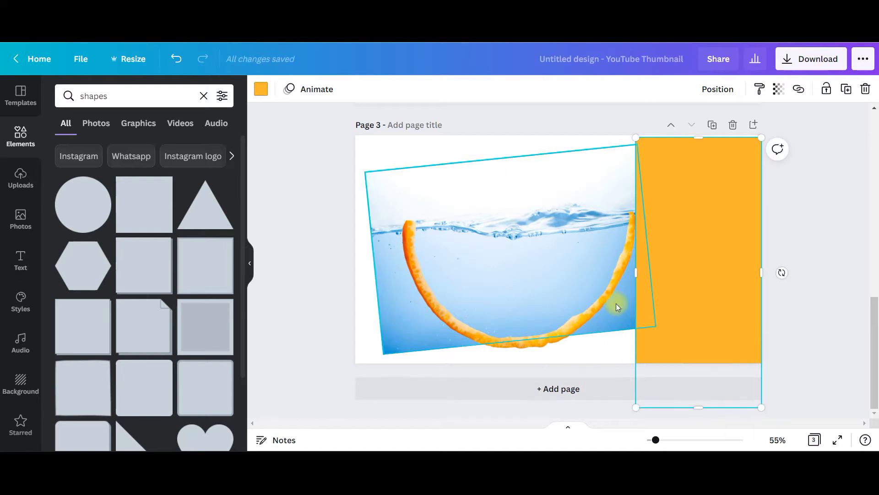
pyautogui.moveTo(700, 137); pyautogui.dragTo(699, 130)
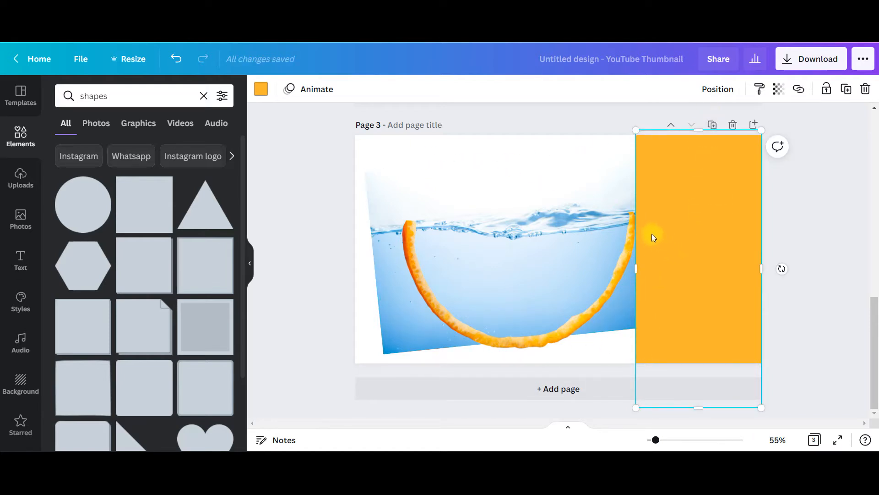
# - Duplicate the orange rectangle and place the copy over the water photo's left edge beside the peel
pyautogui.rightClick(676, 214)
pyautogui.click(710, 232)
pyautogui.rightClick(701, 246)
pyautogui.click(719, 256)
pyautogui.moveTo(712, 255); pyautogui.dragTo(334, 242)
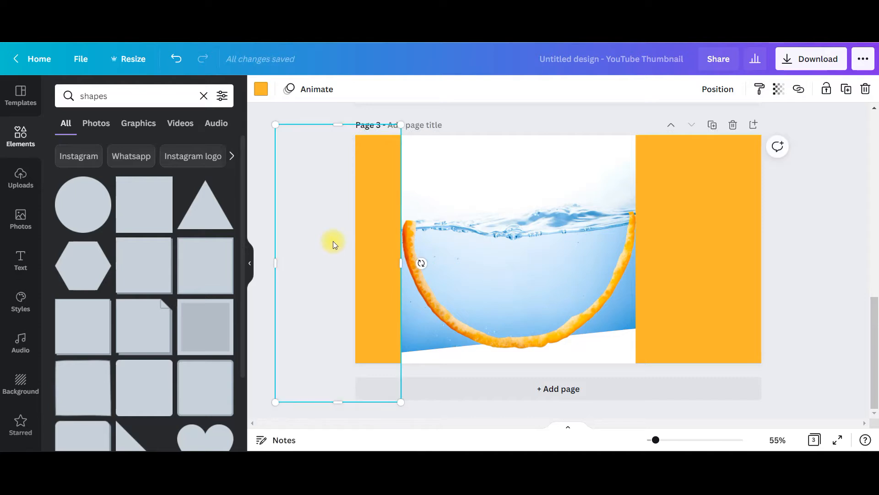
# - Copy the left-hand orange rectangle, paste it, and reshape the copy into a wide strip covering the water photo's empty upper area
pyautogui.rightClick(367, 233)
pyautogui.click(403, 230)
pyautogui.rightClick(374, 235)
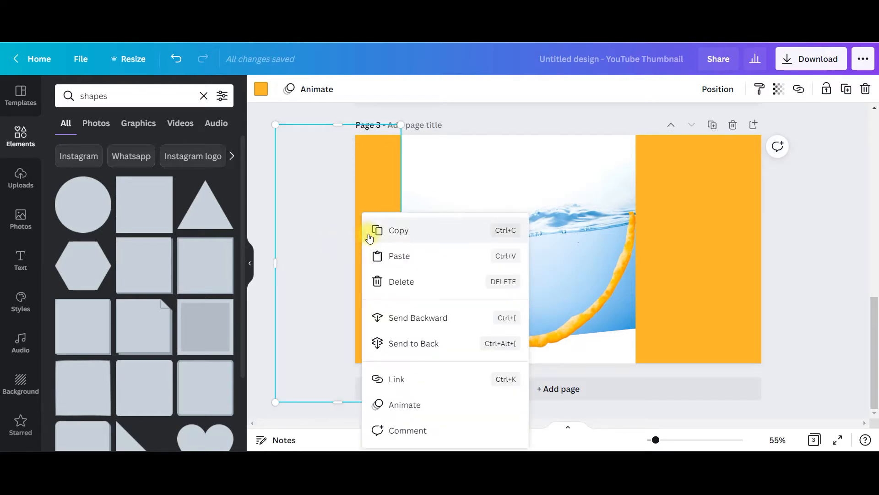
pyautogui.click(399, 253)
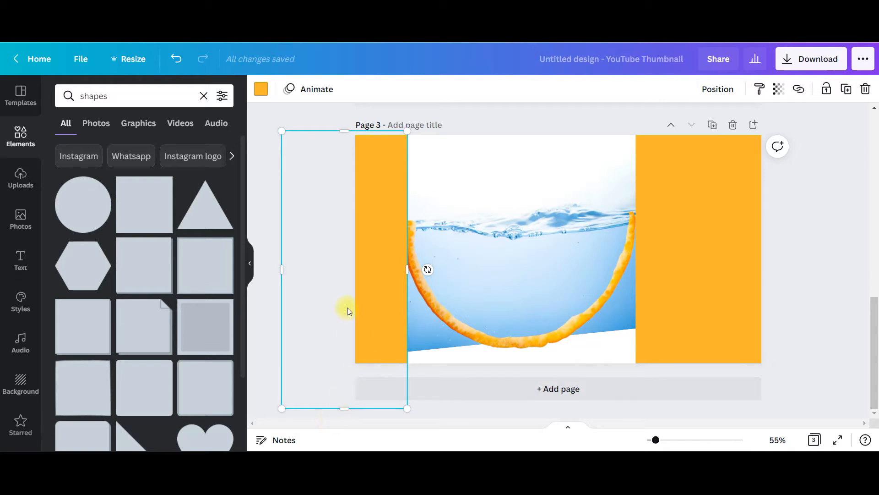
pyautogui.moveTo(407, 269); pyautogui.dragTo(657, 278)
pyautogui.moveTo(474, 406); pyautogui.dragTo(539, 197)
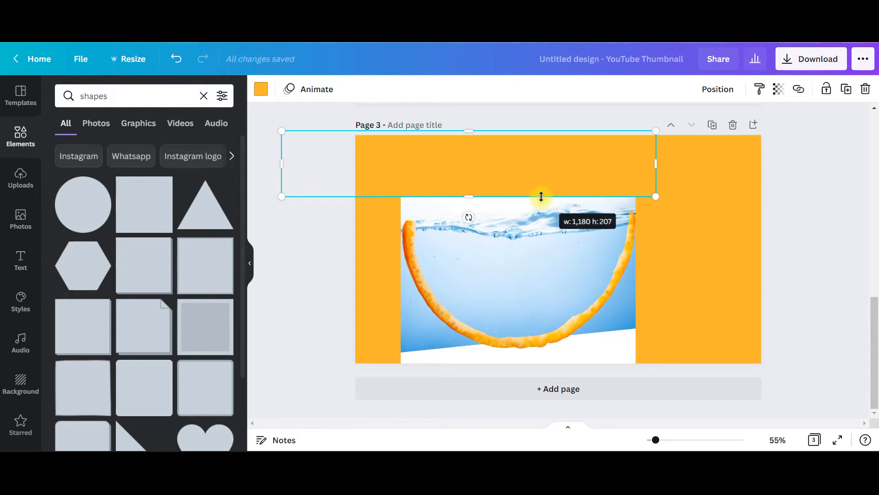
pyautogui.moveTo(472, 196); pyautogui.dragTo(473, 199)
# - Duplicate the upper strip, move the copy beneath the peel, and narrow it to fit between the side rectangles
pyautogui.rightClick(492, 150)
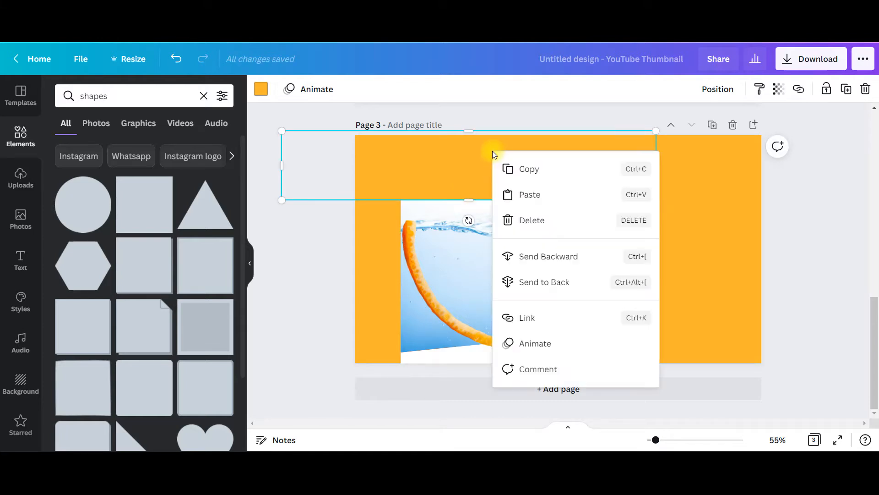
pyautogui.click(518, 169)
pyautogui.rightClick(507, 163)
pyautogui.click(530, 205)
pyautogui.moveTo(506, 188); pyautogui.dragTo(556, 386)
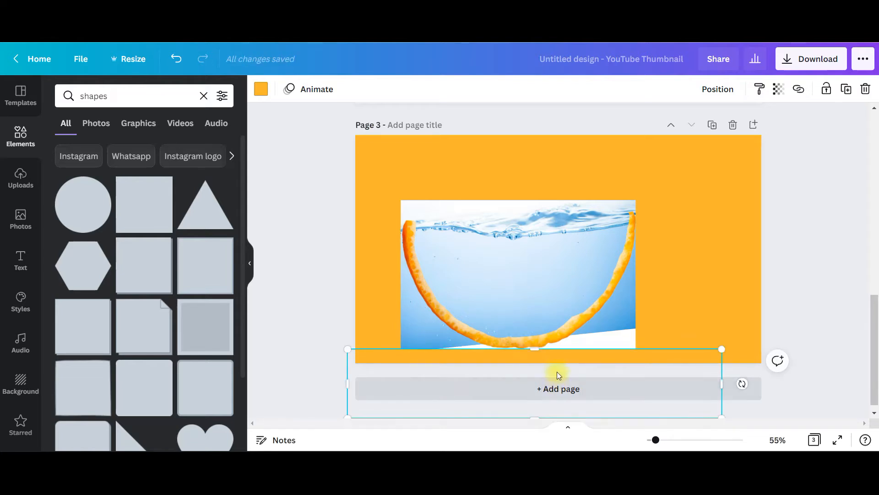
pyautogui.moveTo(715, 385); pyautogui.dragTo(638, 363)
pyautogui.moveTo(355, 383); pyautogui.dragTo(394, 383)
pyautogui.click(701, 339)
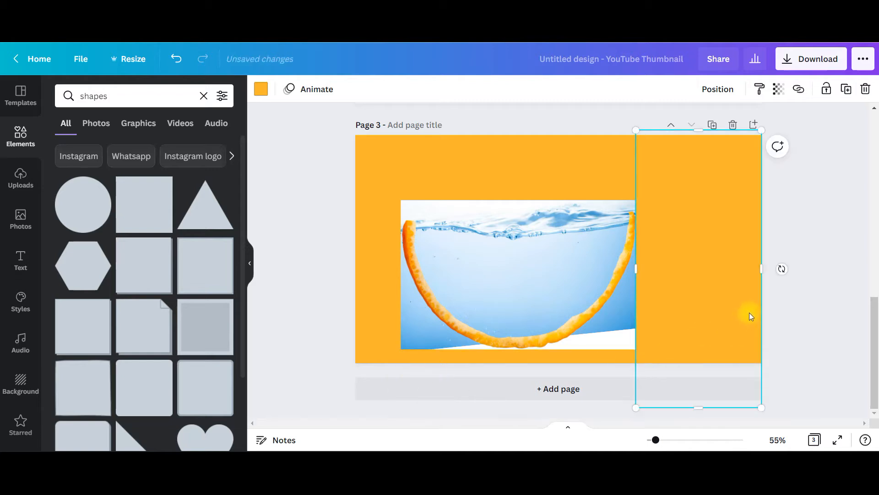
# - Add a triangle, tilt it over the water outside the peel's lower-right curve, and recolour it to match the orange background
pyautogui.click(208, 207)
pyautogui.moveTo(536, 239); pyautogui.dragTo(626, 294)
pyautogui.moveTo(568, 364); pyautogui.dragTo(592, 345)
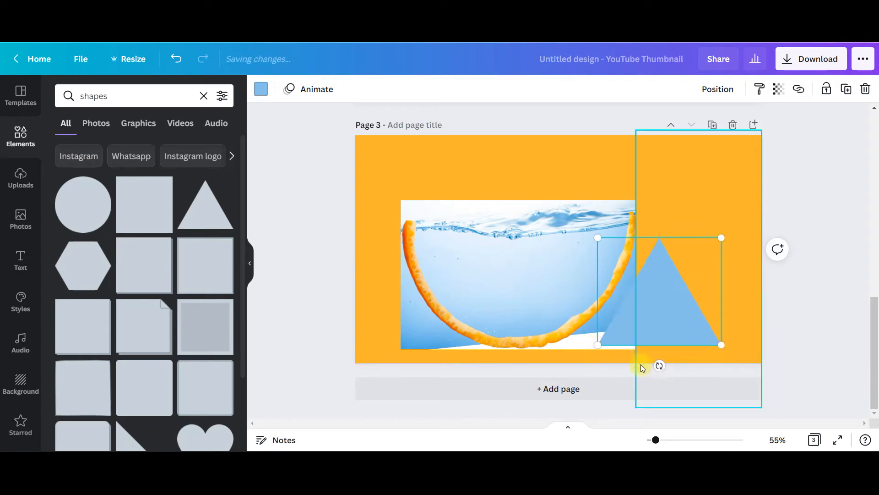
pyautogui.moveTo(661, 366); pyautogui.dragTo(651, 371)
pyautogui.moveTo(671, 292); pyautogui.dragTo(644, 317)
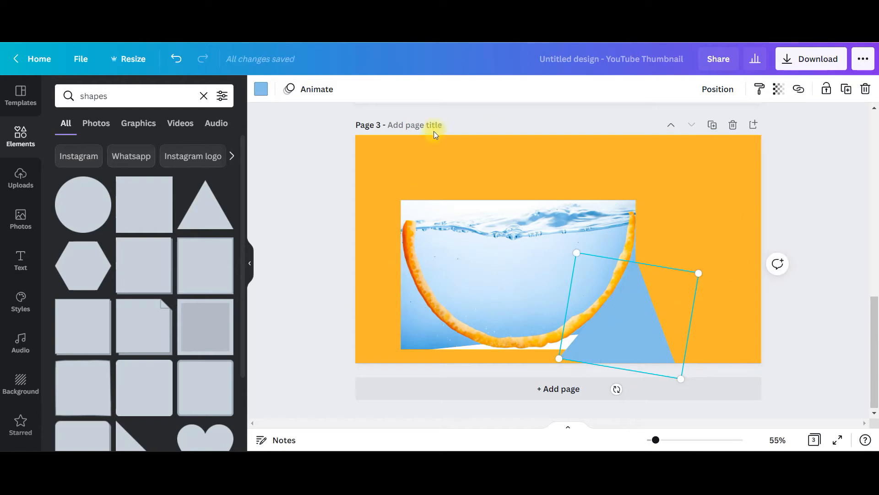
pyautogui.click(261, 88)
pyautogui.click(128, 154)
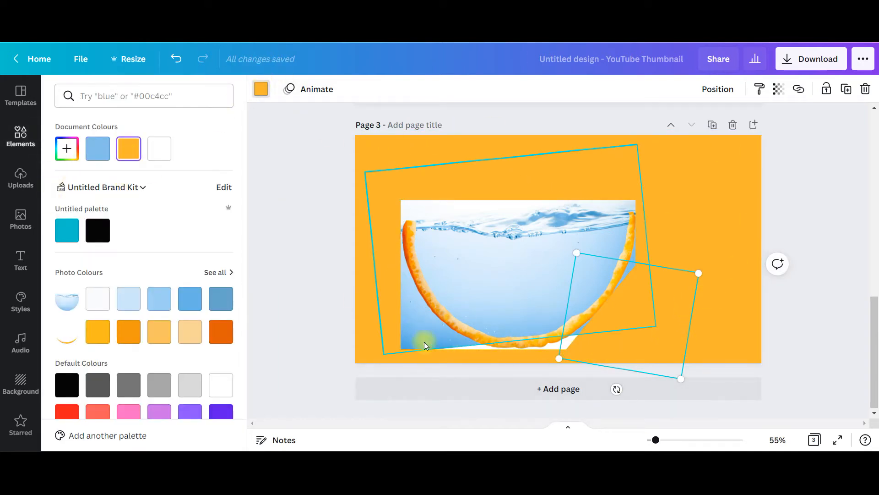
# - Duplicate the orange triangle and rotate and position the copy outside the peel's lower-left curve
pyautogui.moveTo(634, 337); pyautogui.dragTo(400, 315)
pyautogui.moveTo(381, 390); pyautogui.dragTo(399, 388)
pyautogui.moveTo(400, 344); pyautogui.dragTo(401, 338)
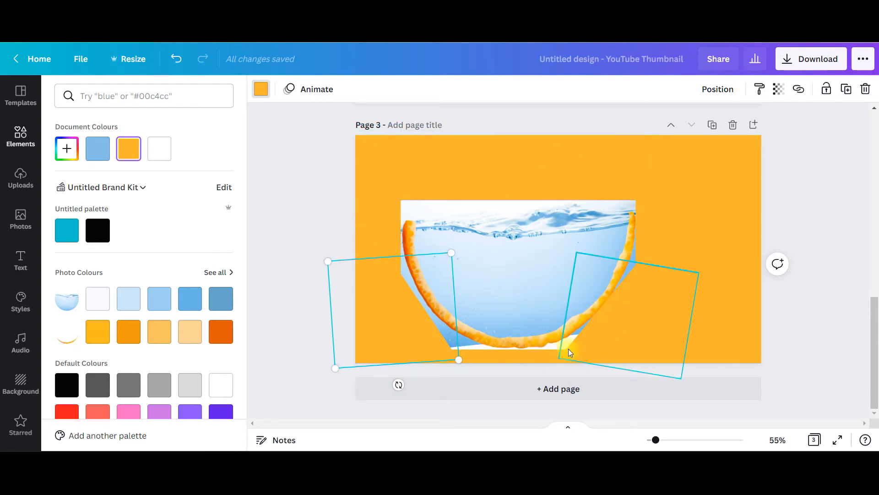
pyautogui.moveTo(369, 282); pyautogui.dragTo(372, 283)
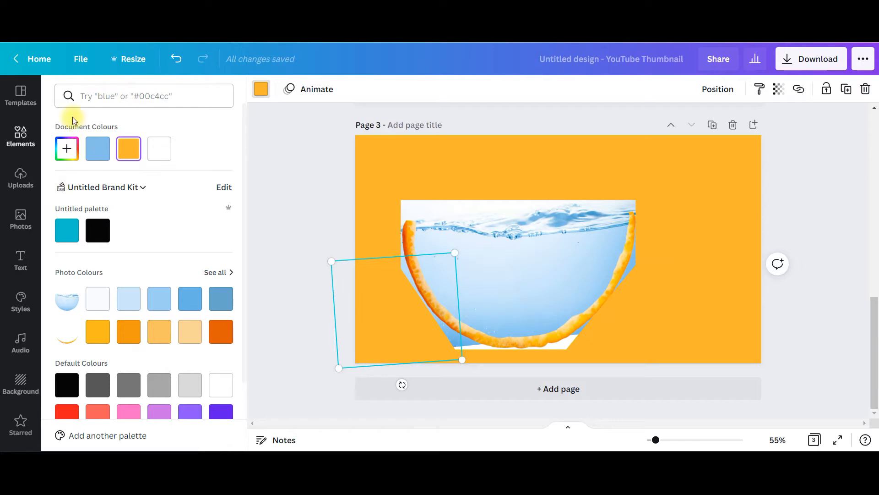
# - Add a circle, shrink it, and place it just below the peel's lower-right curve
pyautogui.click(24, 133)
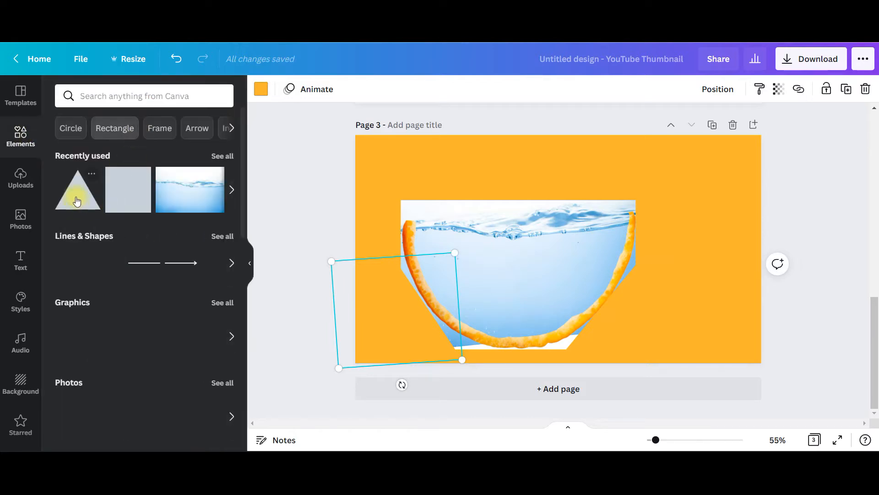
pyautogui.click(70, 262)
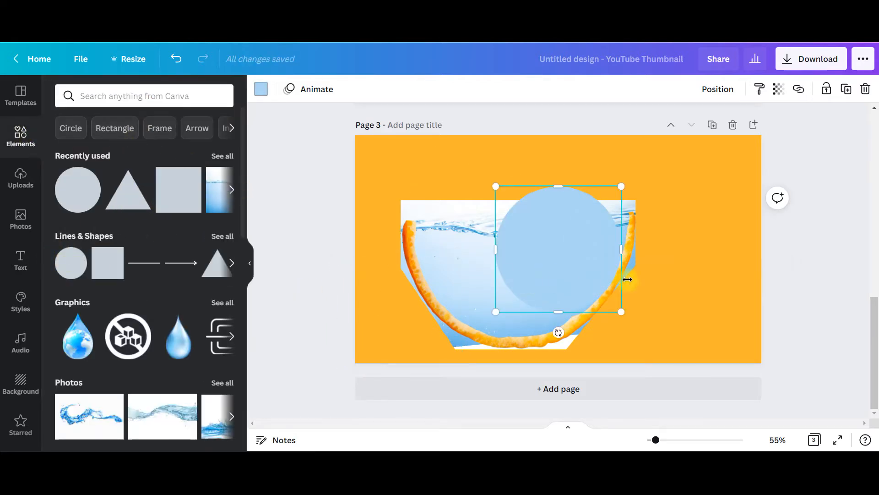
pyautogui.moveTo(561, 252); pyautogui.dragTo(682, 265)
pyautogui.moveTo(743, 200); pyautogui.dragTo(580, 352)
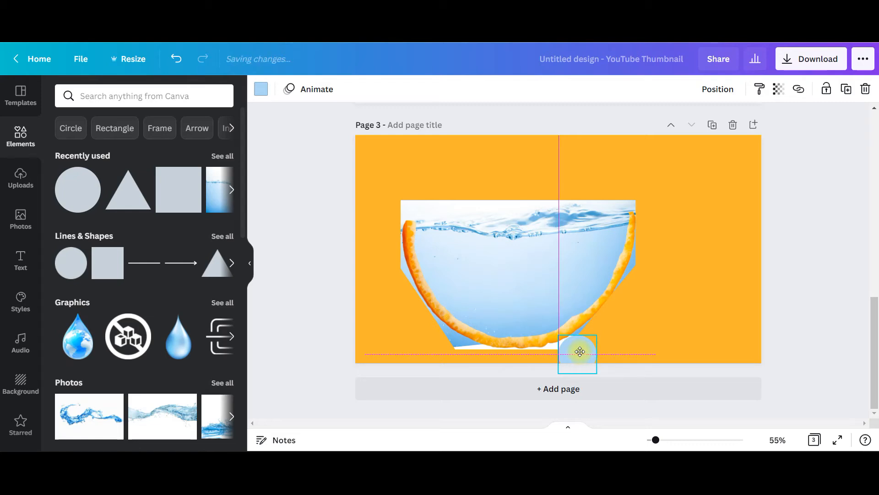
pyautogui.moveTo(581, 352); pyautogui.dragTo(581, 351)
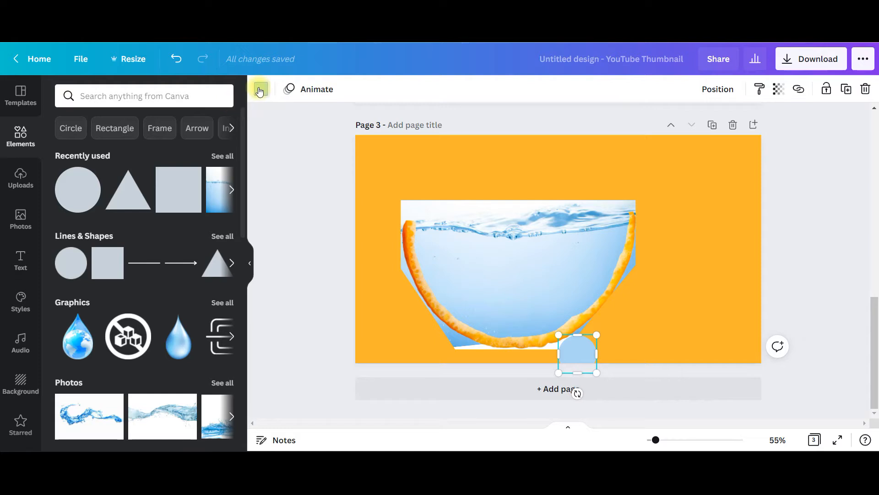
# - Recolour the small circle to the background orange and place a duplicate below the peel's lower-left curve
pyautogui.click(261, 89)
pyautogui.click(126, 158)
pyautogui.click(677, 334)
pyautogui.click(576, 355)
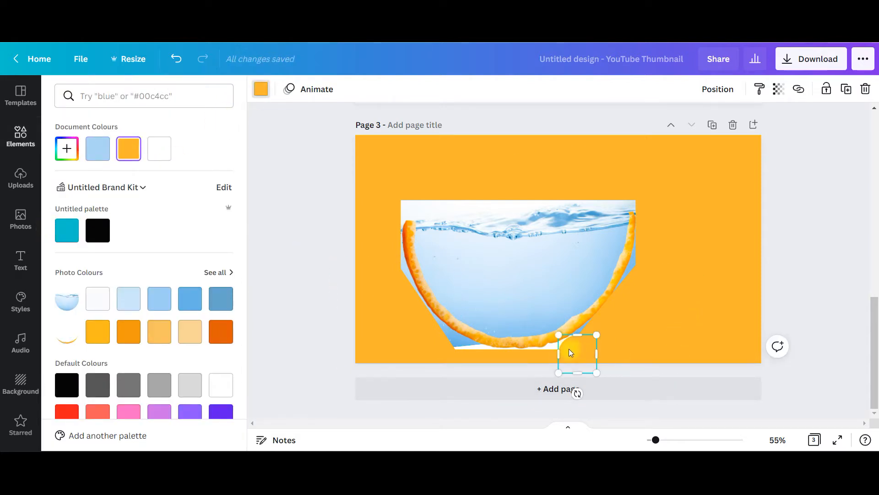
pyautogui.moveTo(571, 352); pyautogui.dragTo(459, 348)
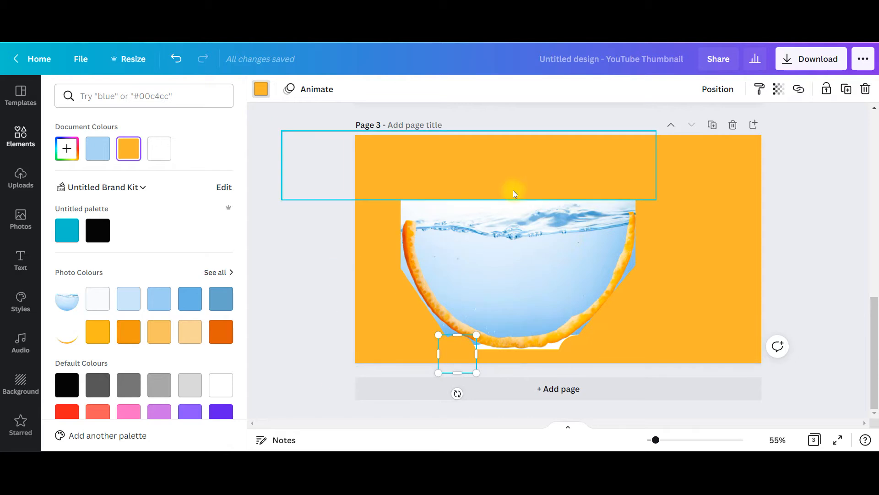
pyautogui.click(728, 251)
# - Download only page 3 of the design as a PNG file
pyautogui.click(809, 58)
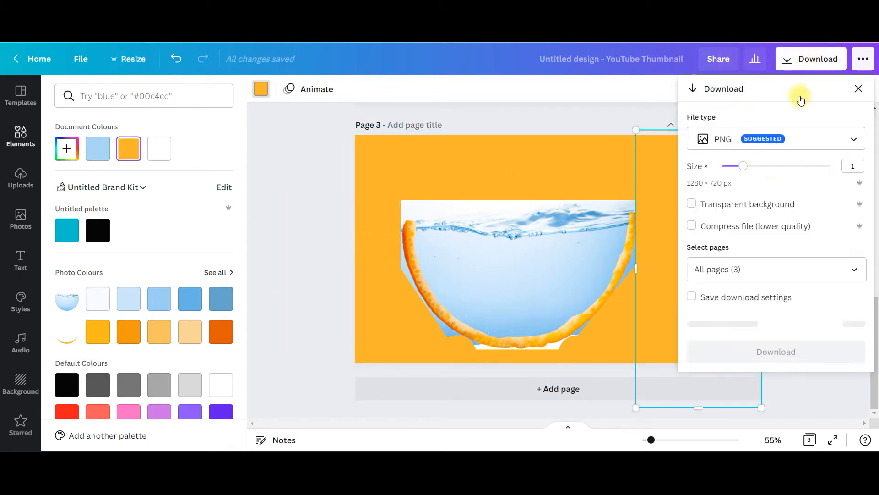
pyautogui.click(781, 138)
pyautogui.click(737, 149)
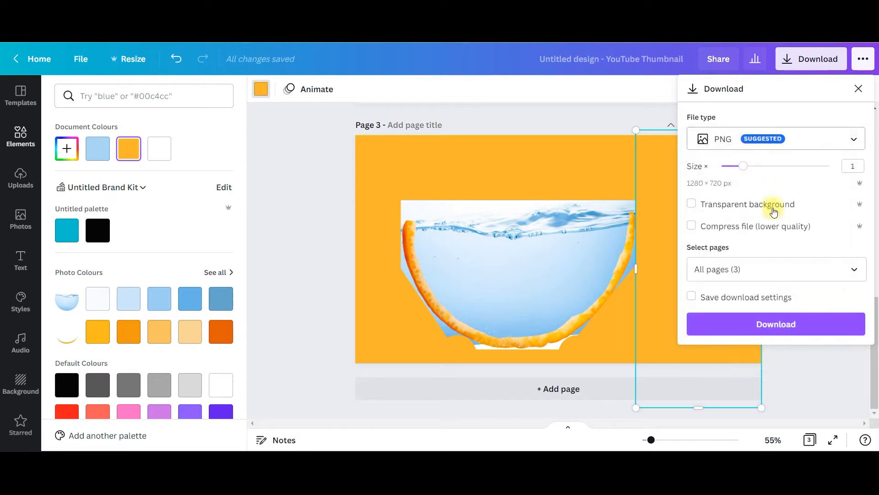
pyautogui.click(825, 269)
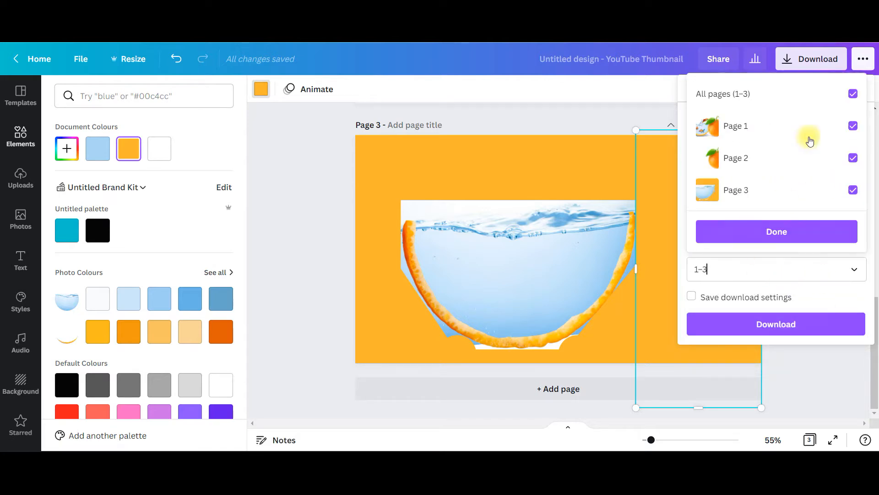
pyautogui.click(854, 95)
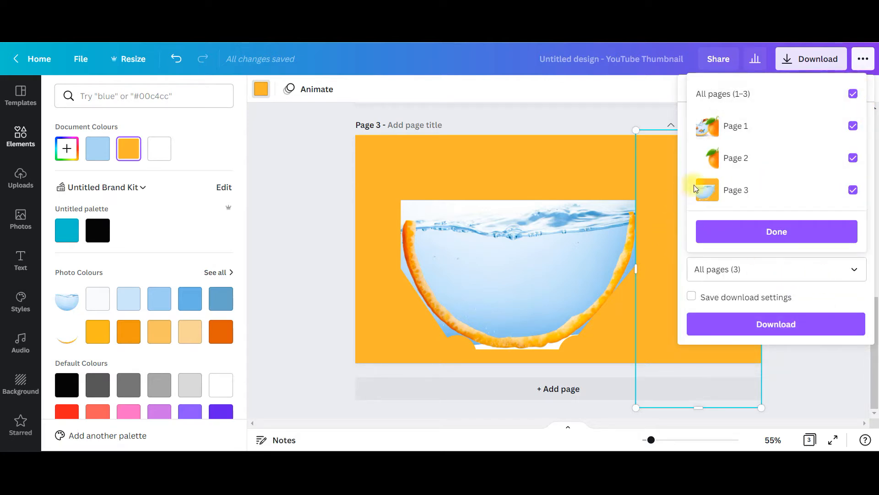
pyautogui.click(853, 94)
pyautogui.click(853, 192)
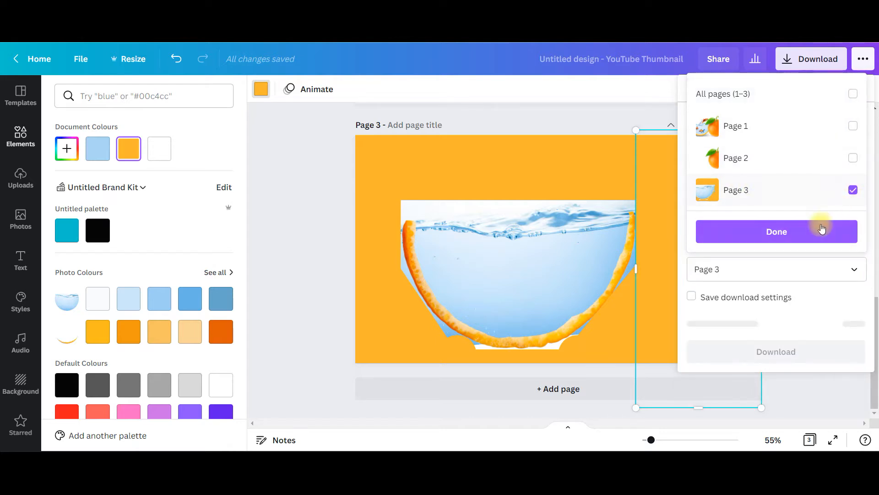
pyautogui.click(810, 230)
pyautogui.click(777, 326)
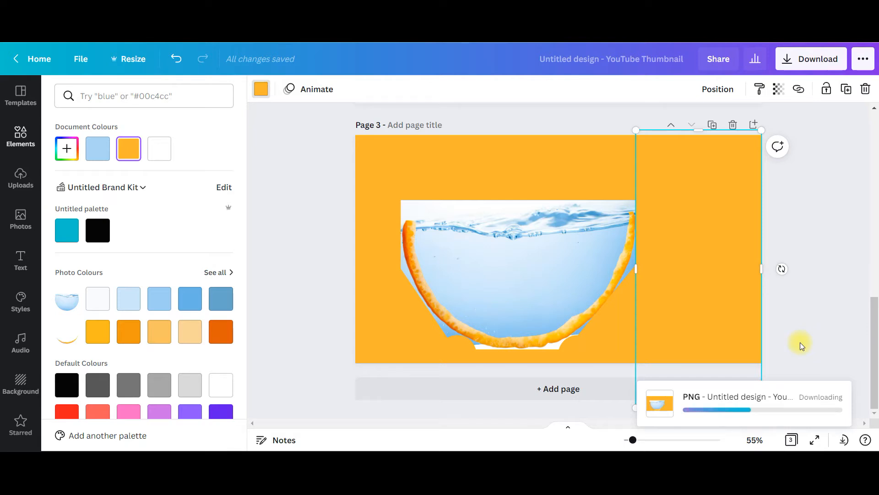
# - Add page 4 and insert the downloaded image Untitled design (5).png on it
pyautogui.click(835, 286)
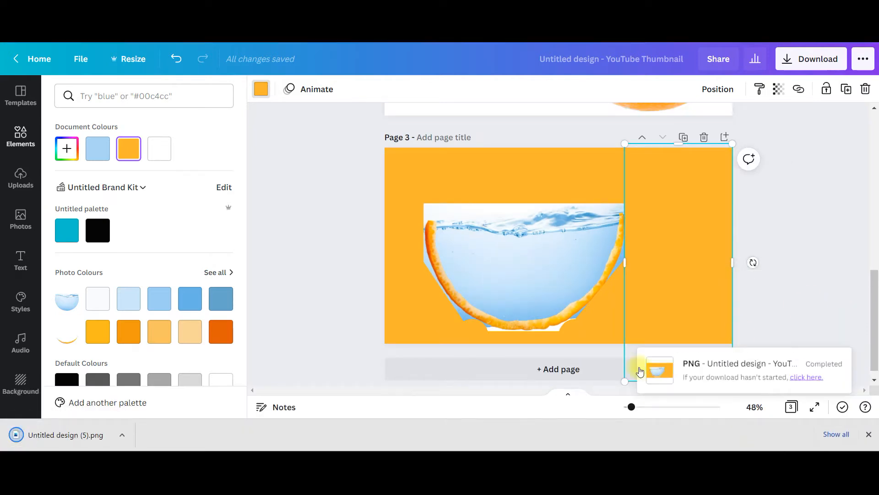
pyautogui.click(560, 369)
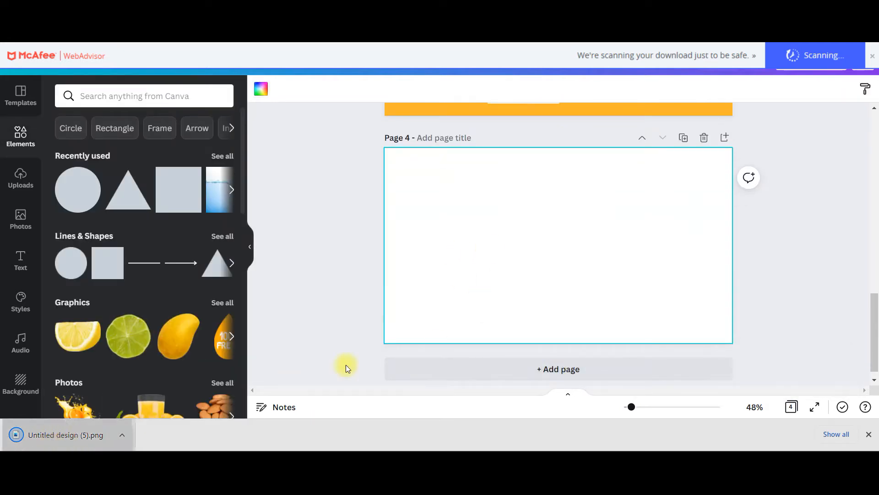
pyautogui.moveTo(88, 445); pyautogui.dragTo(482, 243)
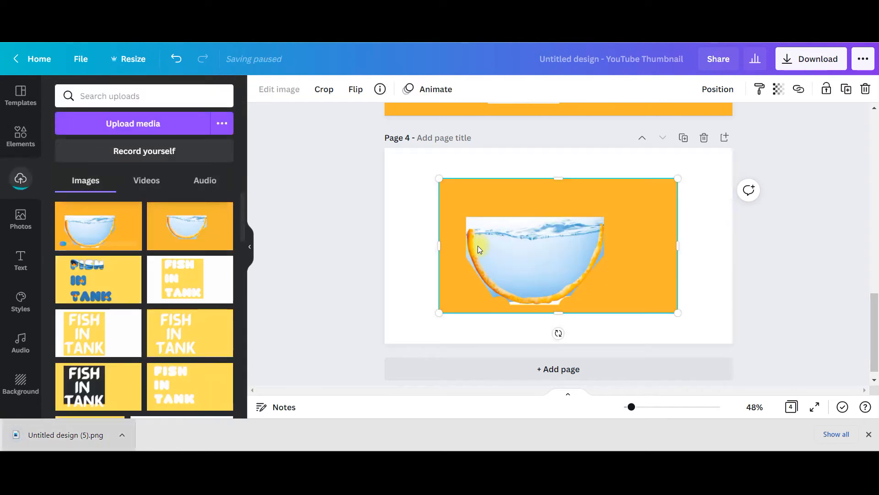
# - Crop the inserted image on all sides close to the peel, then enlarge it and move it up and left on page 4
pyautogui.moveTo(679, 243); pyautogui.dragTo(613, 251)
pyautogui.moveTo(519, 177); pyautogui.dragTo(522, 210)
pyautogui.moveTo(451, 257); pyautogui.dragTo(462, 258)
pyautogui.moveTo(537, 313); pyautogui.dragTo(538, 310)
pyautogui.moveTo(614, 308); pyautogui.dragTo(676, 347)
pyautogui.moveTo(568, 274); pyautogui.dragTo(526, 232)
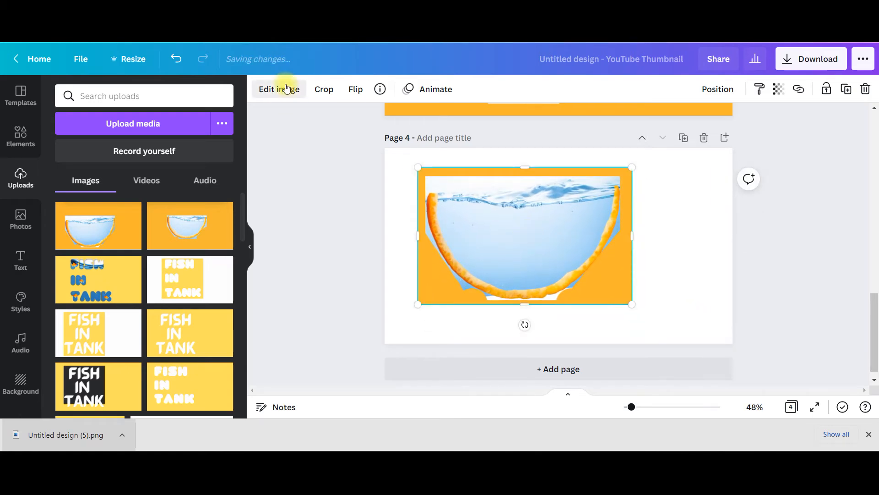
# - Remove the image's background and erase the leftover orange and blue fragments around the peel with brush size 8
pyautogui.click(285, 89)
pyautogui.click(75, 207)
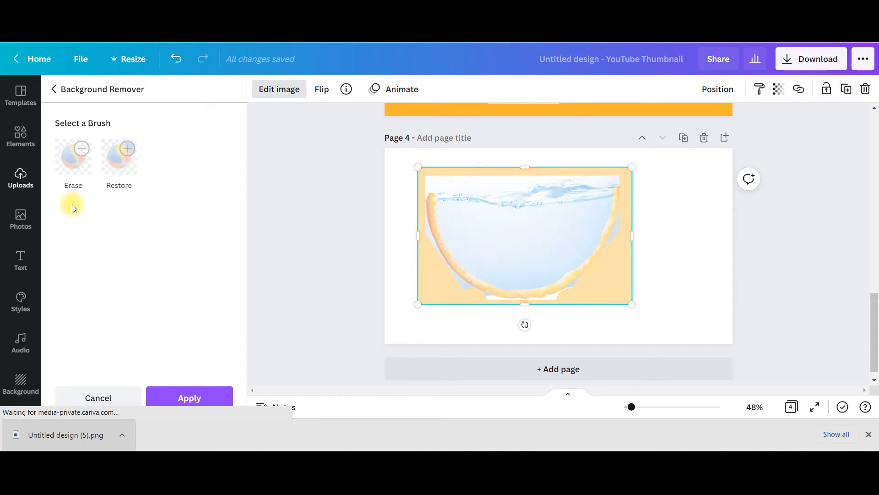
pyautogui.click(78, 148)
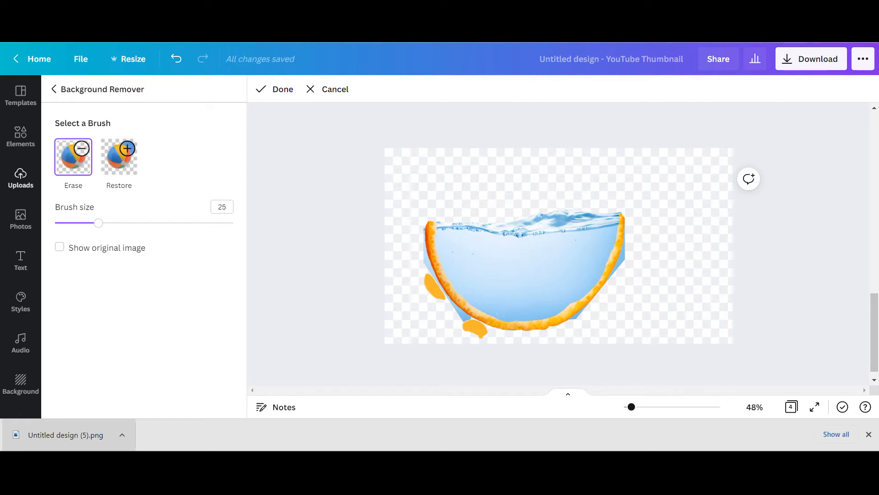
pyautogui.moveTo(99, 223); pyautogui.dragTo(72, 223)
pyautogui.moveTo(631, 407); pyautogui.dragTo(643, 406)
pyautogui.scroll(-1, 759, 251)
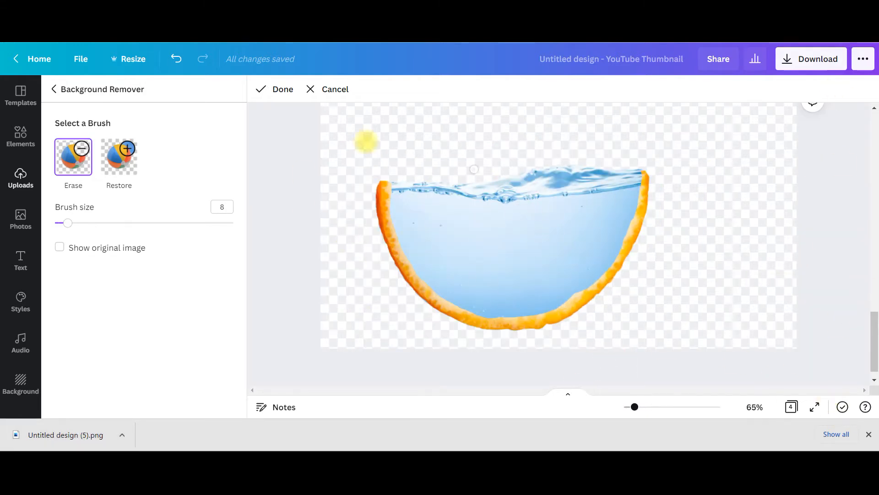
pyautogui.click(278, 90)
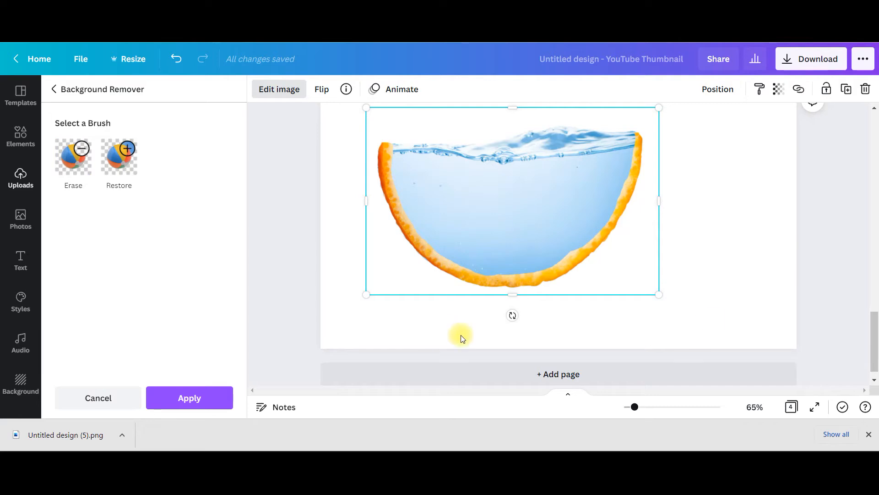
# - Enlarge the water-filled peel cutout and shift it slightly left on page 4
pyautogui.moveTo(652, 295); pyautogui.dragTo(692, 316)
pyautogui.moveTo(583, 252); pyautogui.dragTo(565, 257)
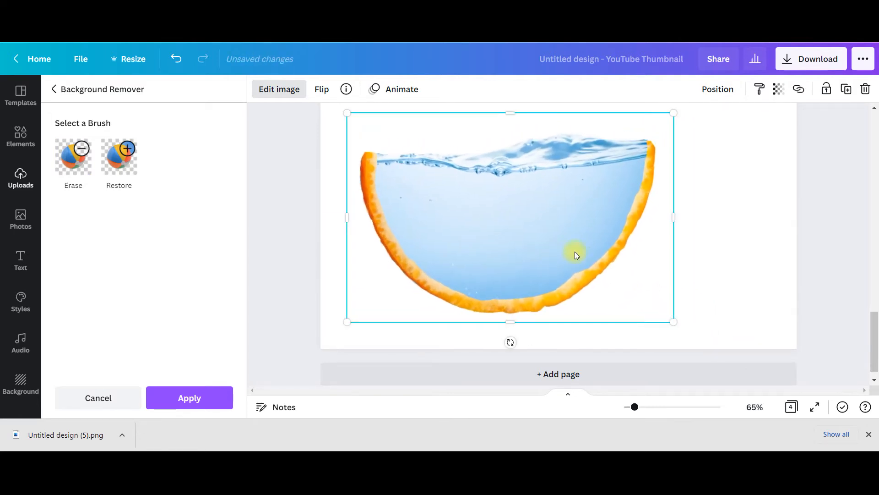
pyautogui.scroll(2, 737, 248)
pyautogui.click(738, 247)
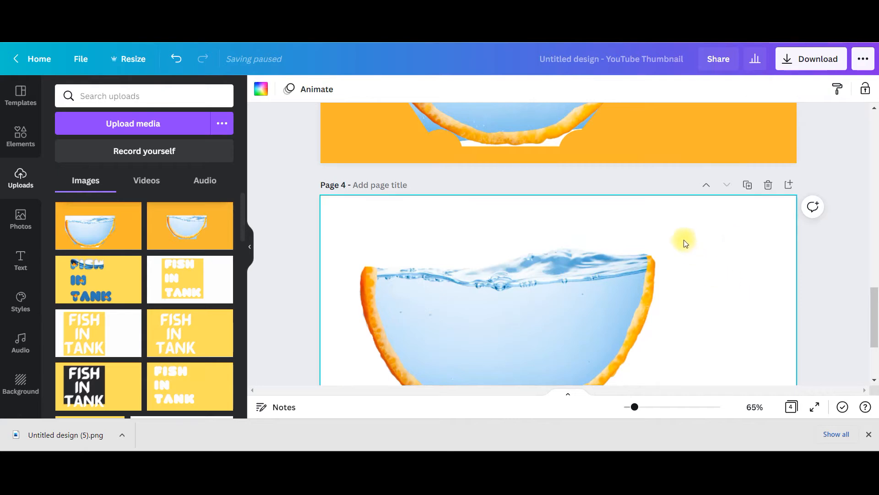
pyautogui.scroll(4, 683, 240)
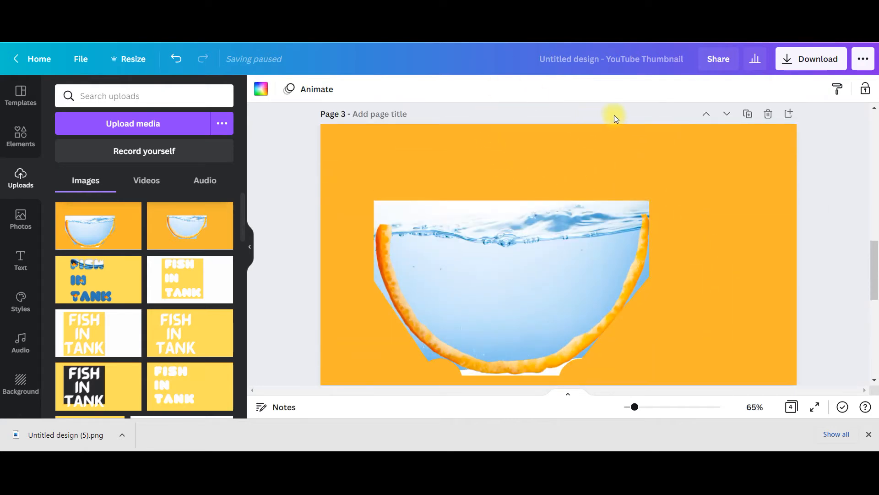
# - Move the whole orange with its leaves from page 2 down onto page 4
pyautogui.click(768, 173)
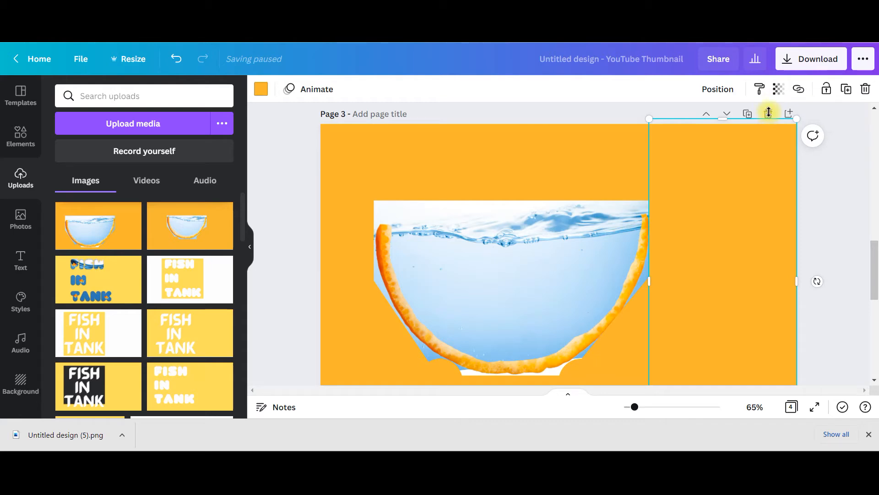
pyautogui.scroll(-7, 820, 218)
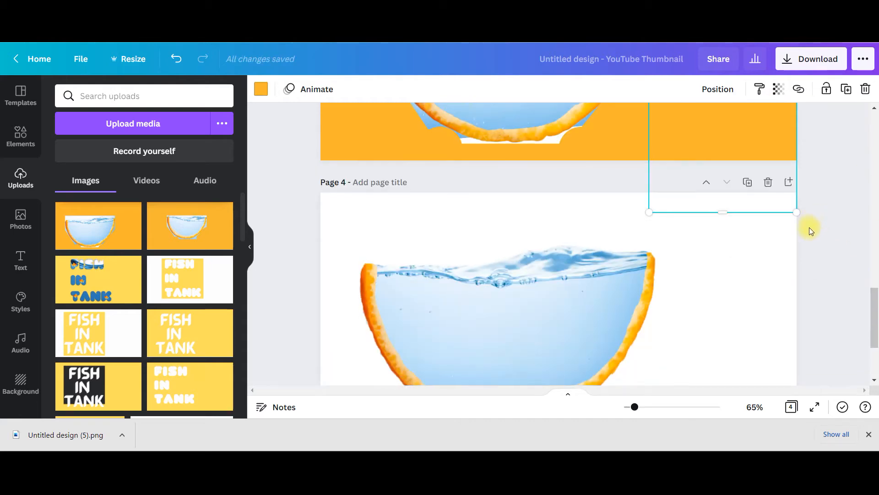
pyautogui.scroll(9, 754, 191)
pyautogui.scroll(8, 755, 191)
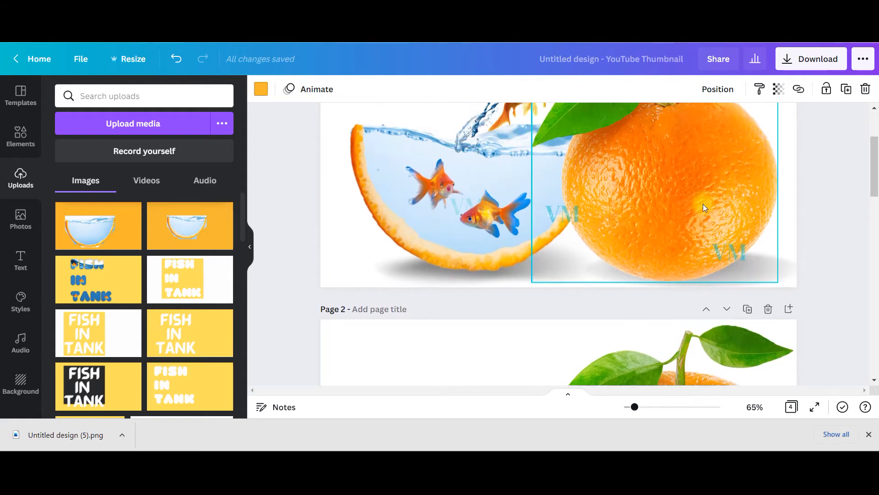
pyautogui.scroll(-4, 703, 204)
pyautogui.moveTo(750, 243); pyautogui.dragTo(802, 444)
pyautogui.scroll(-4, 787, 140)
pyautogui.scroll(-2, 787, 141)
pyautogui.moveTo(751, 121); pyautogui.dragTo(721, 409)
pyautogui.scroll(-7, 717, 274)
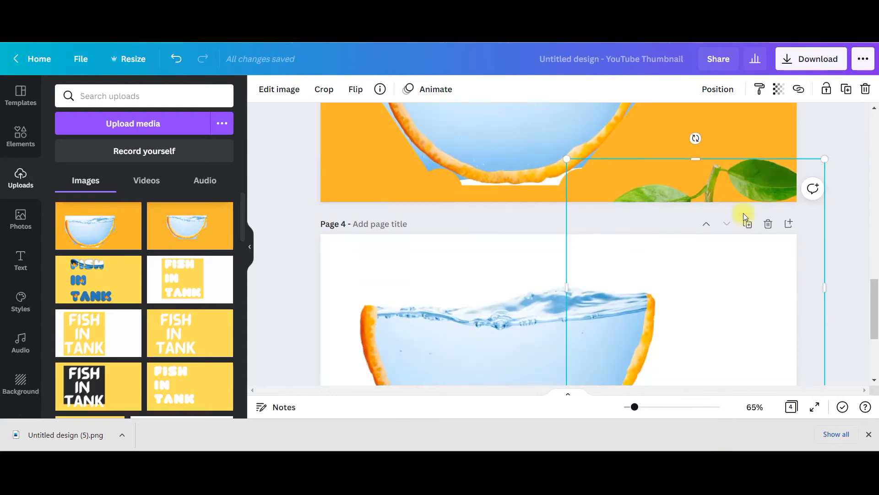
pyautogui.moveTo(721, 181); pyautogui.dragTo(699, 256)
# - Shrink the orange to fit the right side of page 4 and shift the water-filled peel down and left, partly behind it
pyautogui.scroll(-1, 816, 192)
pyautogui.scroll(-2, 816, 192)
pyautogui.moveTo(799, 124); pyautogui.dragTo(777, 139)
pyautogui.moveTo(734, 247); pyautogui.dragTo(734, 252)
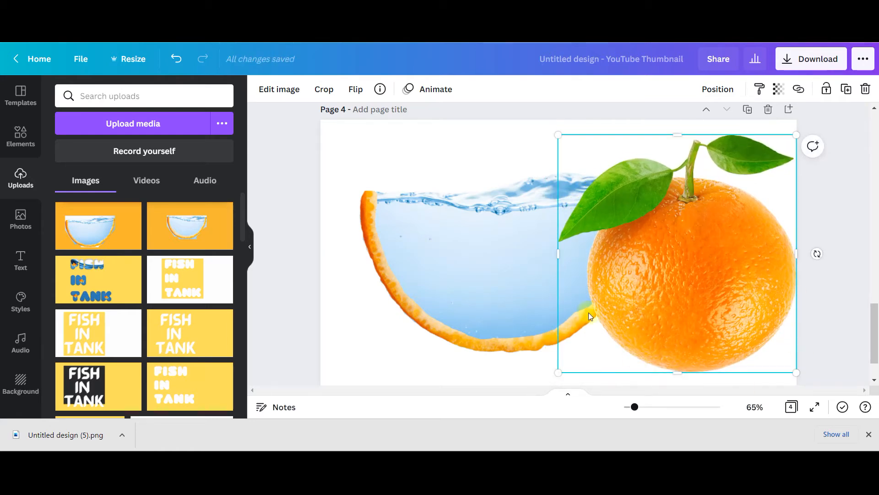
pyautogui.moveTo(471, 277); pyautogui.dragTo(443, 301)
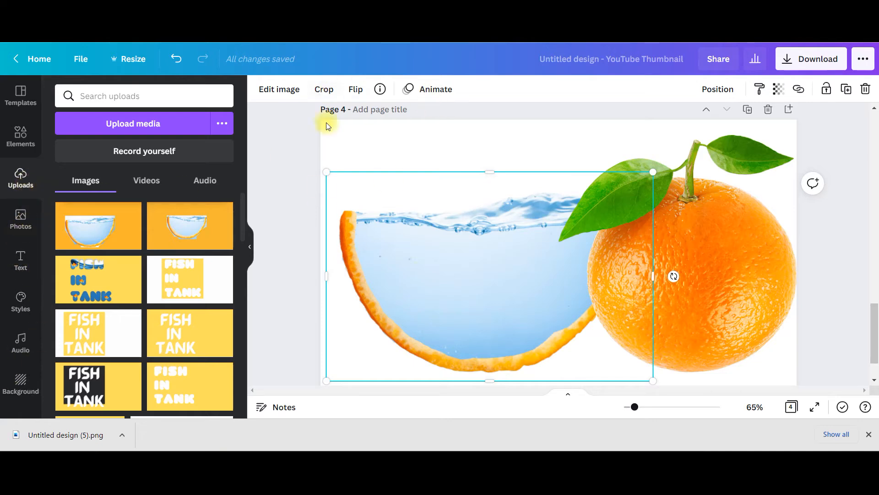
# - Delete page 3 with the orange background and the blank page 2
pyautogui.scroll(8, 361, 111)
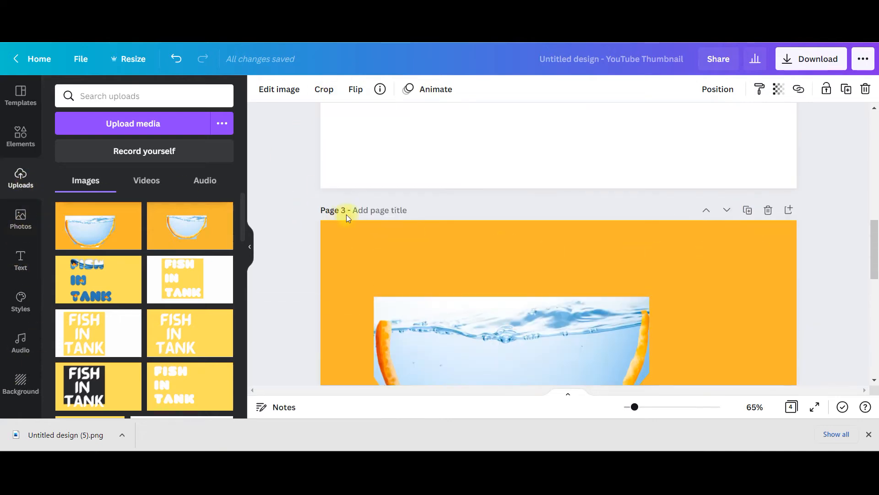
pyautogui.click(477, 251)
pyautogui.click(769, 210)
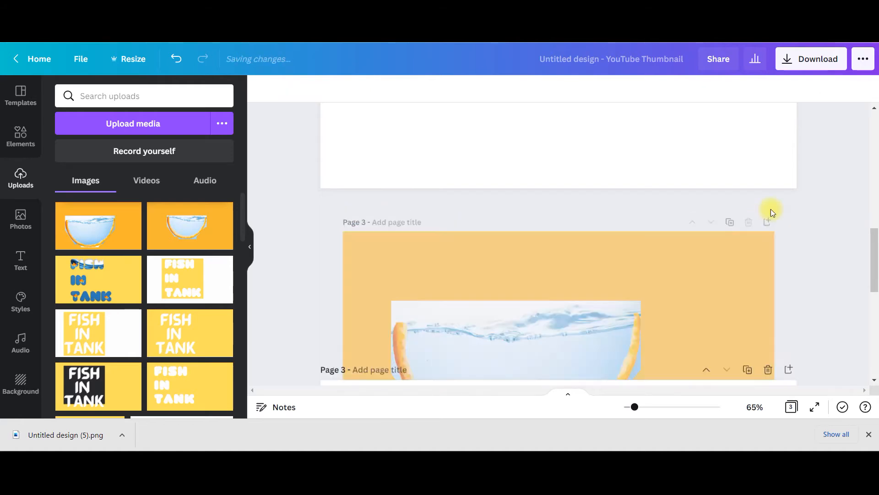
pyautogui.scroll(3, 741, 207)
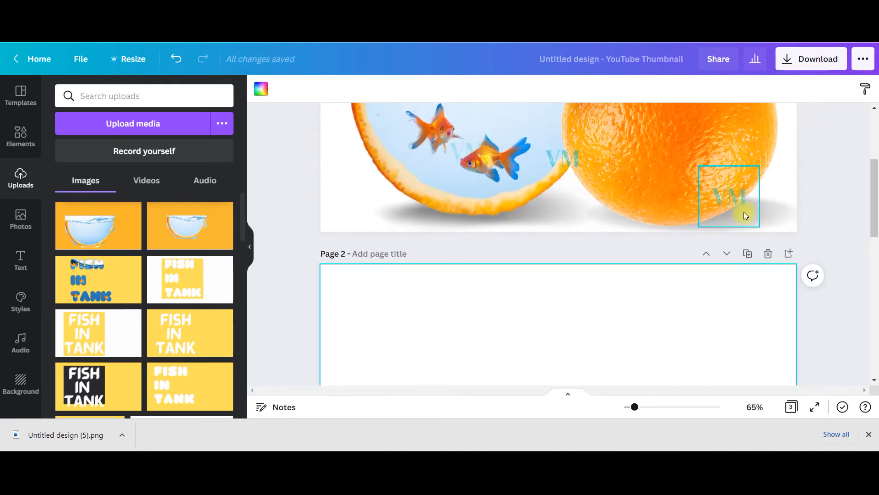
pyautogui.click(768, 254)
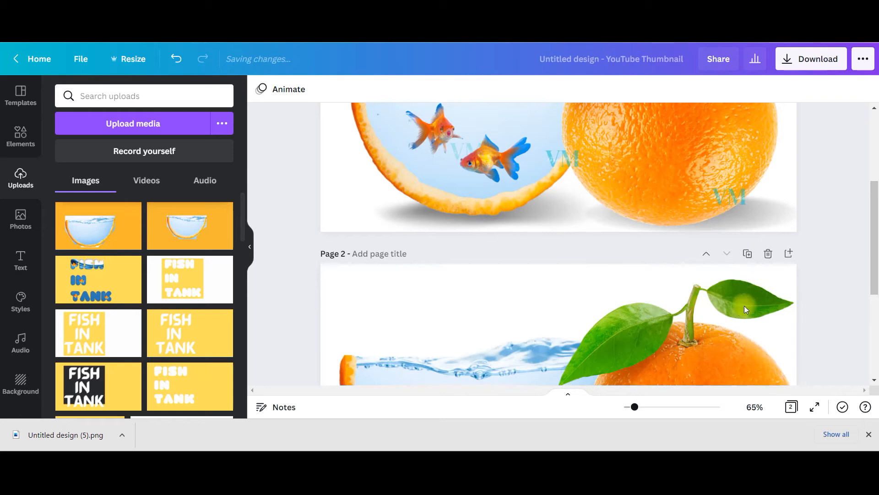
pyautogui.moveTo(634, 412); pyautogui.dragTo(630, 411)
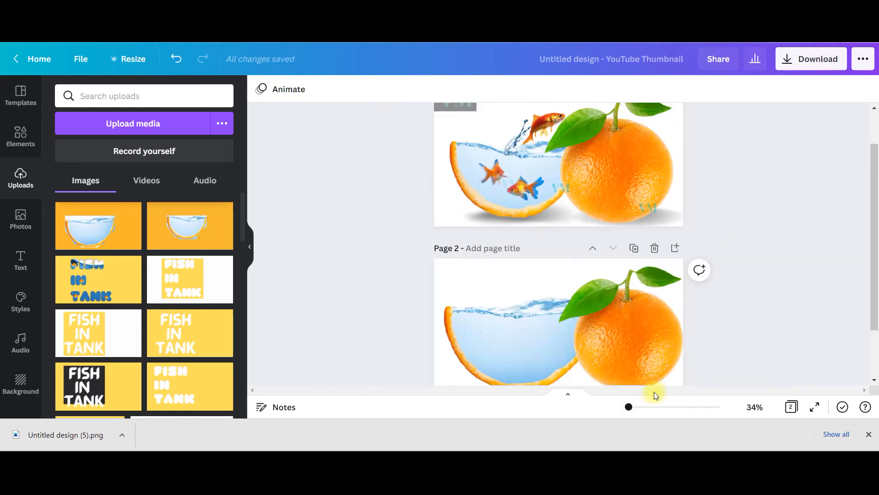
pyautogui.scroll(-2, 774, 260)
pyautogui.scroll(3, 691, 232)
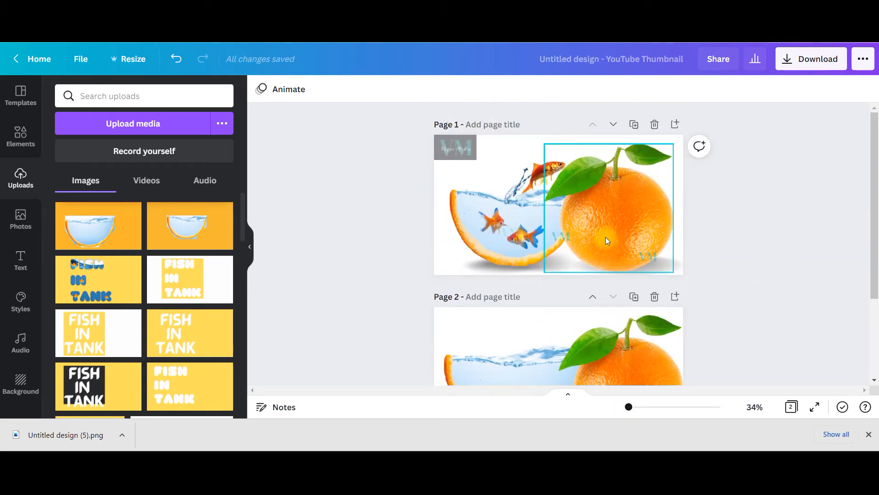
pyautogui.scroll(-3, 809, 273)
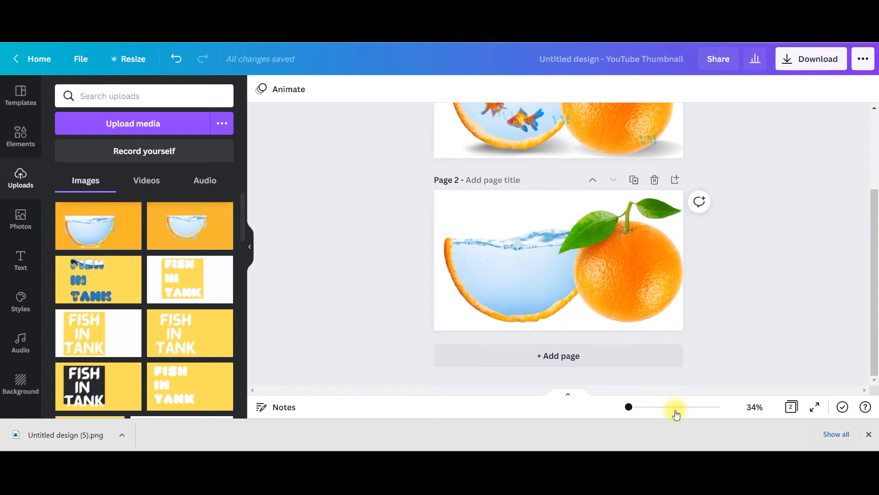
pyautogui.moveTo(631, 411); pyautogui.dragTo(633, 410)
# - Search the elements for "golden fish" and limit the results to photos
pyautogui.click(495, 326)
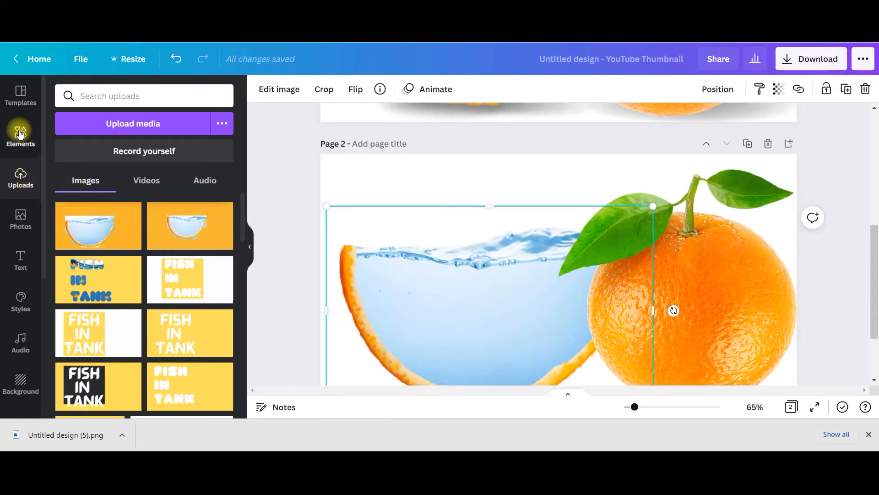
pyautogui.click(37, 149)
pyautogui.click(147, 96)
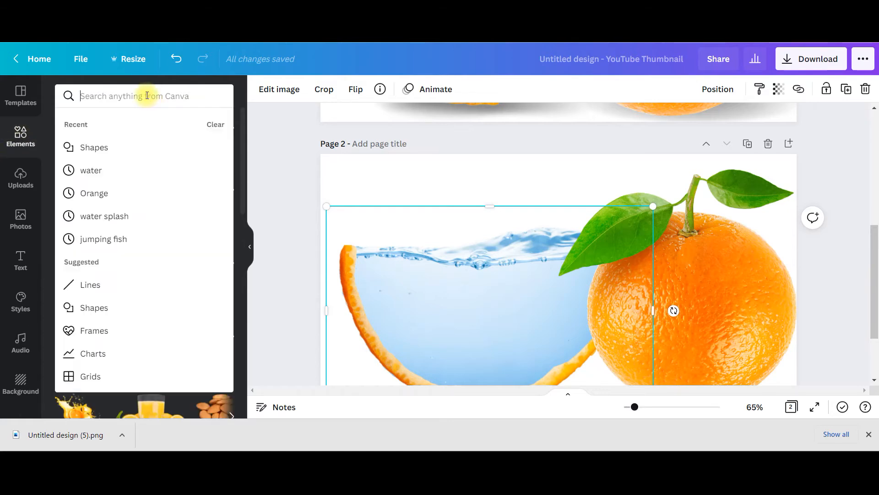
pyautogui.write('gol')
pyautogui.write('den fi')
pyautogui.write('sg')
pyautogui.press('BackSpace')
pyautogui.write('h')
pyautogui.press('Return')
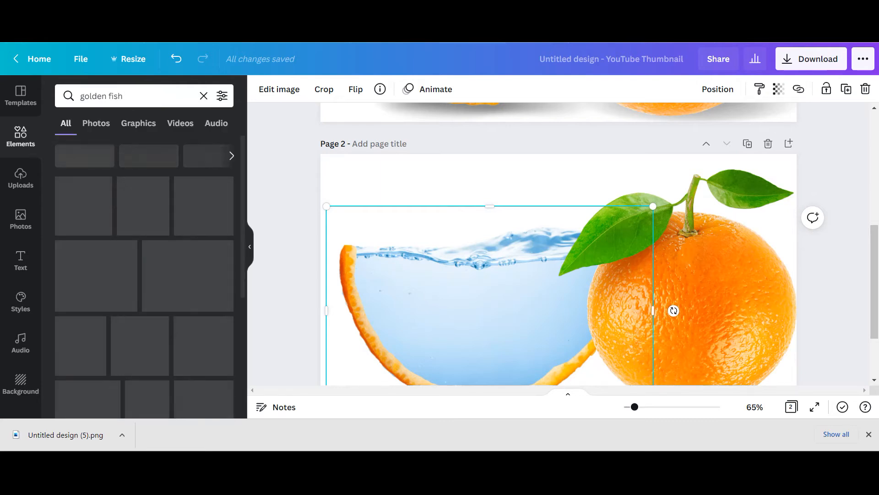
pyautogui.click(95, 123)
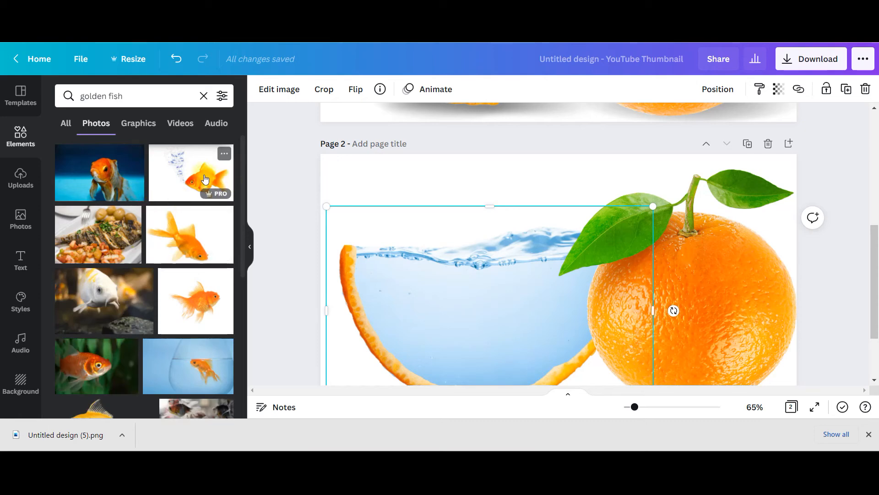
# - Insert the photo of a single orange goldfish on black with blue-edged fins and remove its background
pyautogui.scroll(-10, 204, 271)
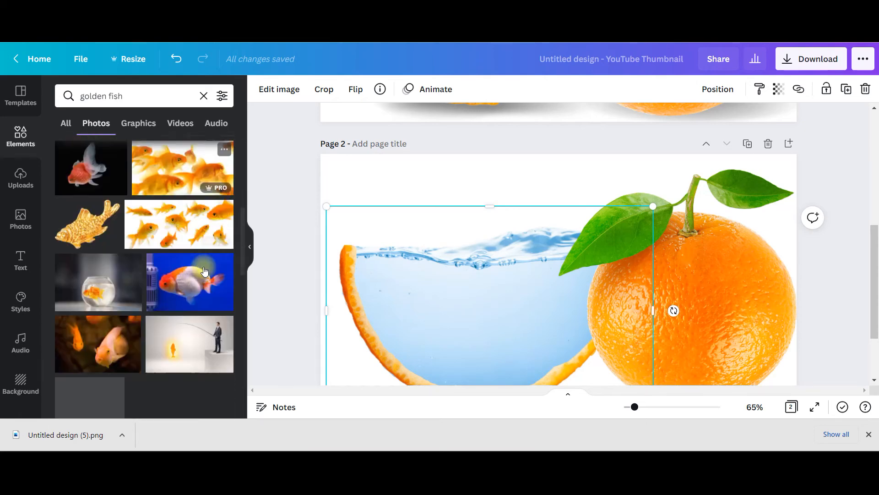
pyautogui.scroll(-10, 205, 270)
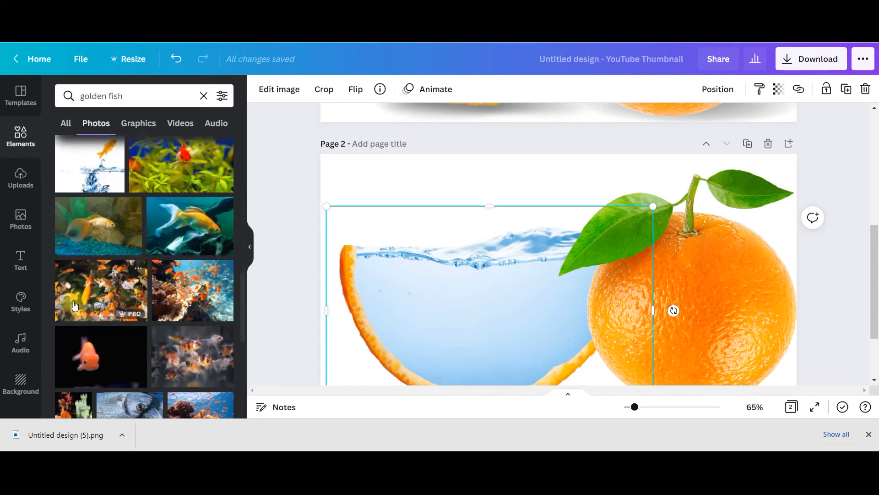
pyautogui.scroll(-3, 111, 302)
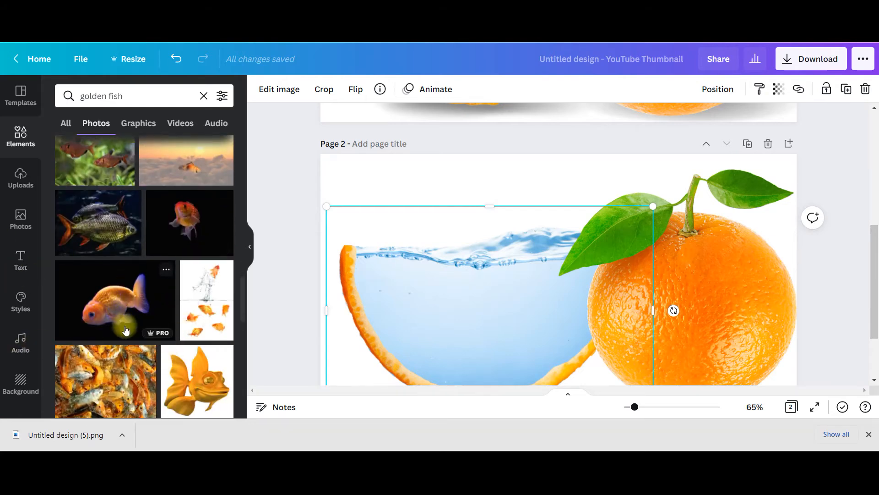
pyautogui.click(117, 309)
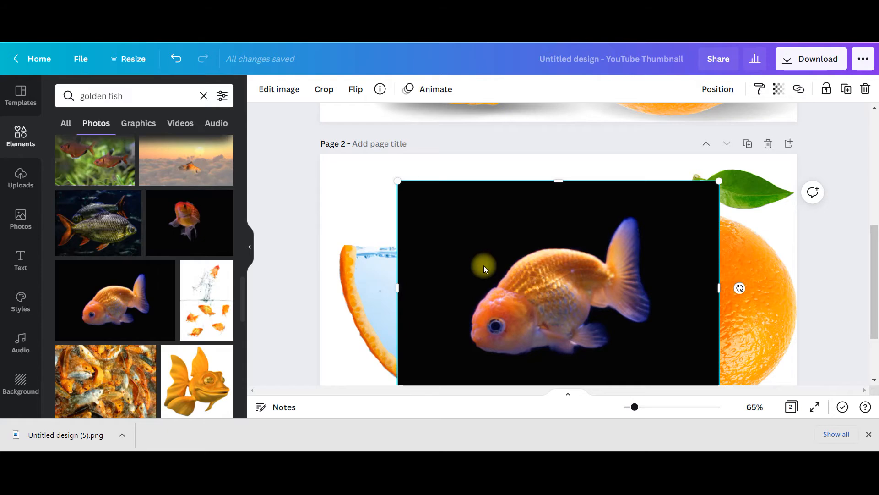
pyautogui.click(279, 90)
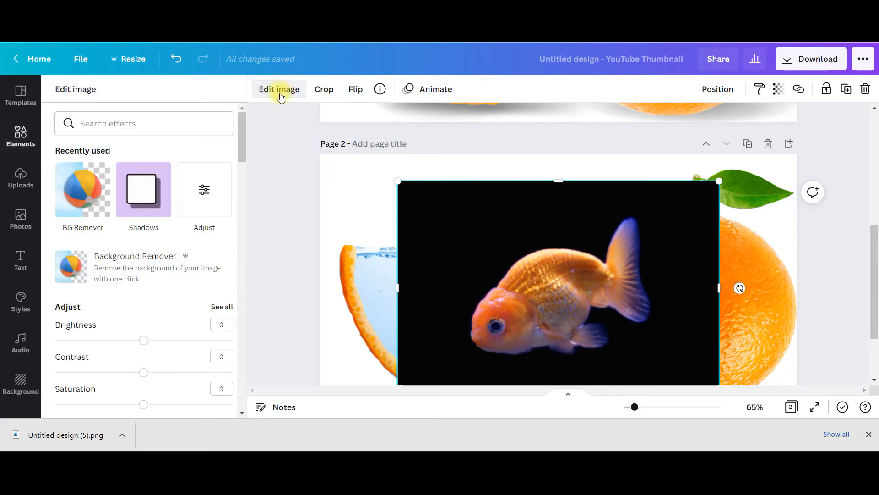
pyautogui.click(85, 197)
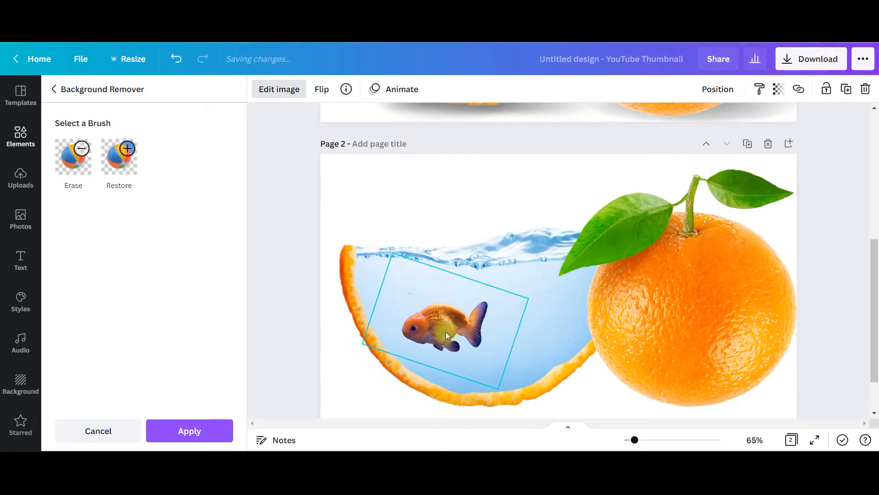
pyautogui.click(98, 430)
# - Search the photos for "two golden fish" and insert the picture of two goldfish on a blue background
pyautogui.click(127, 95)
pyautogui.write('two golden fish')
pyautogui.press('Return')
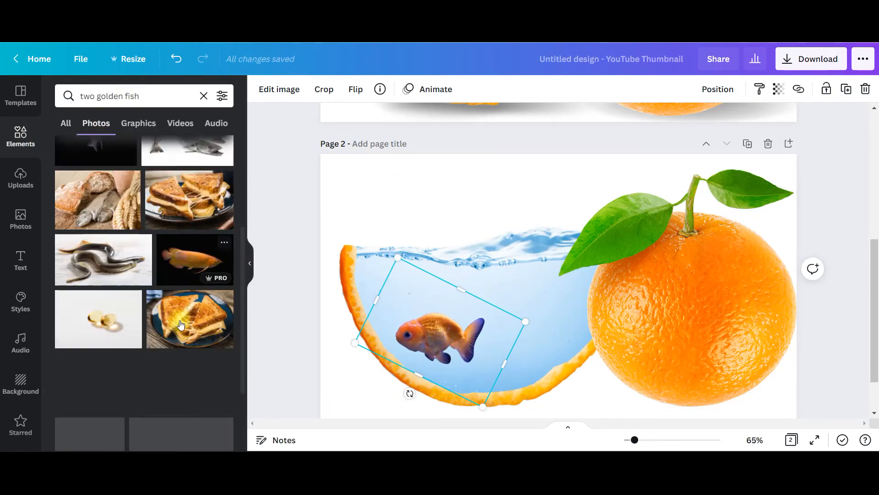
pyautogui.click(89, 312)
# - Remove the background of the two-goldfish photo, then scale the pair down and place it in the water inside the peel
pyautogui.click(280, 88)
pyautogui.click(69, 184)
pyautogui.moveTo(719, 395); pyautogui.dragTo(513, 257)
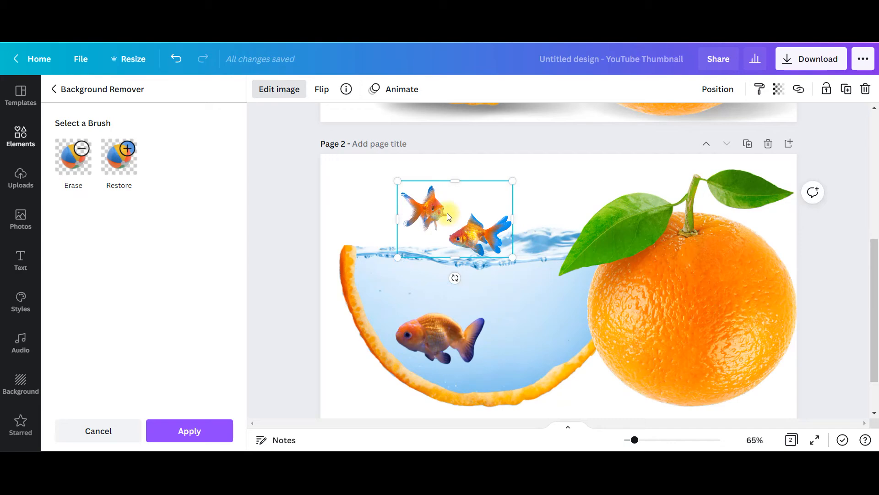
pyautogui.moveTo(447, 212); pyautogui.dragTo(502, 300)
pyautogui.moveTo(567, 345); pyautogui.dragTo(585, 358)
pyautogui.moveTo(538, 332); pyautogui.dragTo(524, 334)
# - Shrink the single goldfish and position it in the water at the lower left of the goldfish pair
pyautogui.click(437, 338)
pyautogui.moveTo(526, 321); pyautogui.dragTo(502, 318)
pyautogui.moveTo(430, 338); pyautogui.dragTo(441, 347)
pyautogui.moveTo(476, 405); pyautogui.dragTo(494, 386)
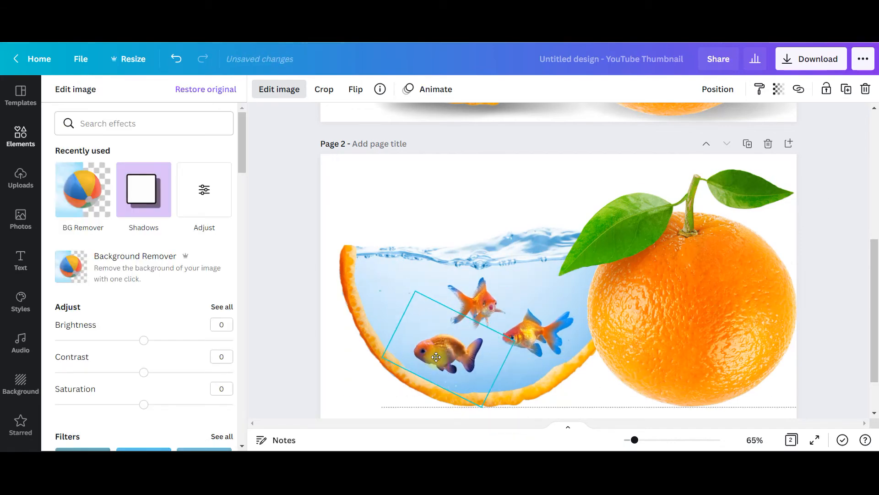
pyautogui.click(418, 206)
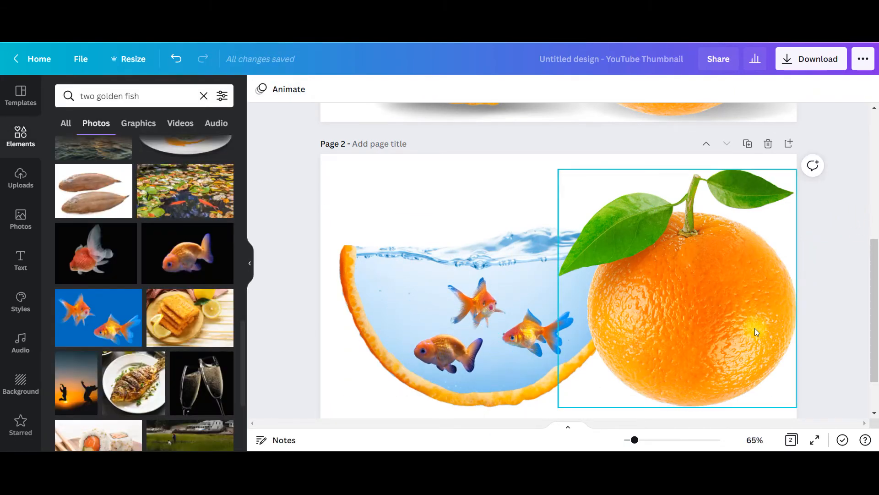
# - Slightly reduce the size of the whole orange on page 2
pyautogui.click(735, 330)
pyautogui.moveTo(793, 170); pyautogui.dragTo(790, 173)
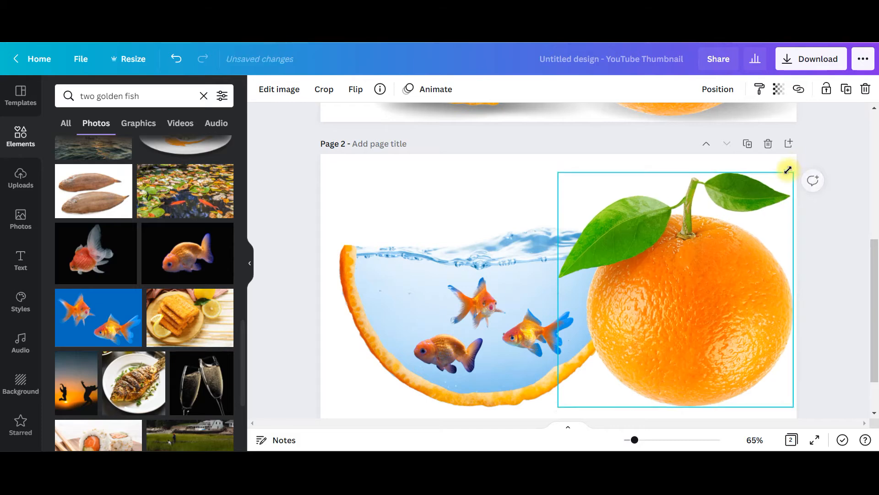
pyautogui.click(842, 209)
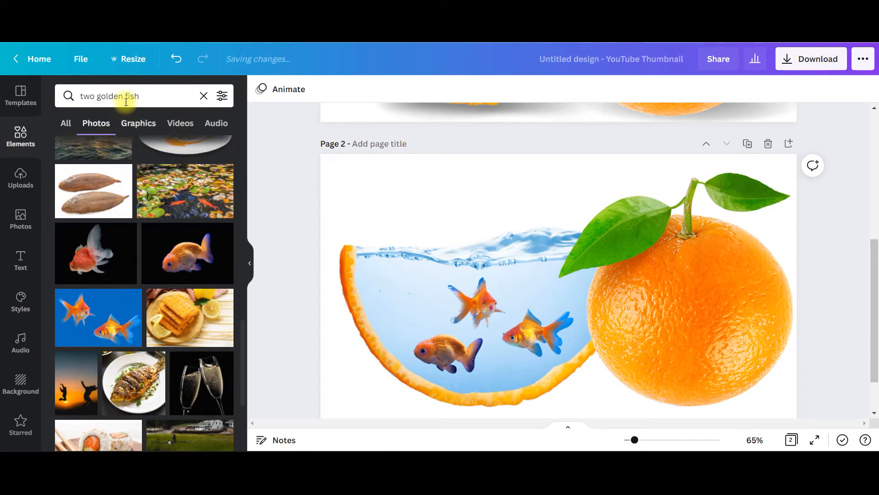
# - Search the photos for "jumping golden fish" and insert the picture of a goldfish leaping with a water splash between two bowls
pyautogui.click(56, 94)
pyautogui.scroll(5, 418, 168)
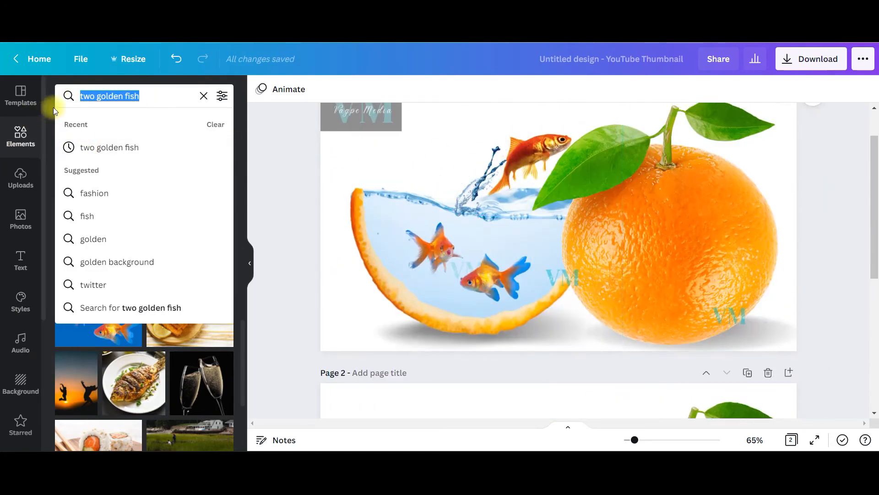
pyautogui.write('jum')
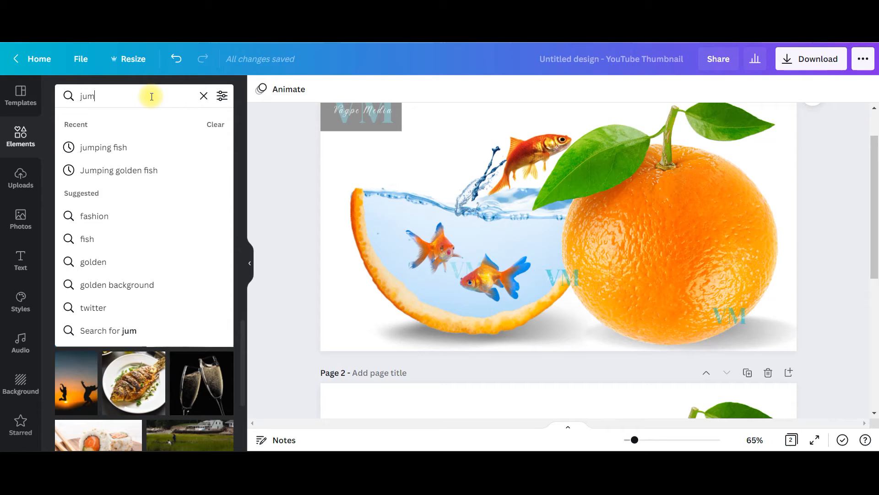
pyautogui.write('ping ')
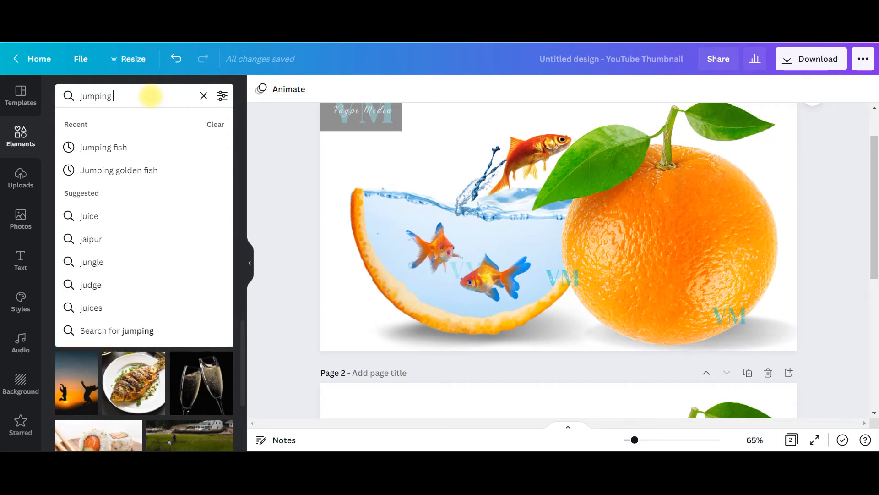
pyautogui.write('golden f')
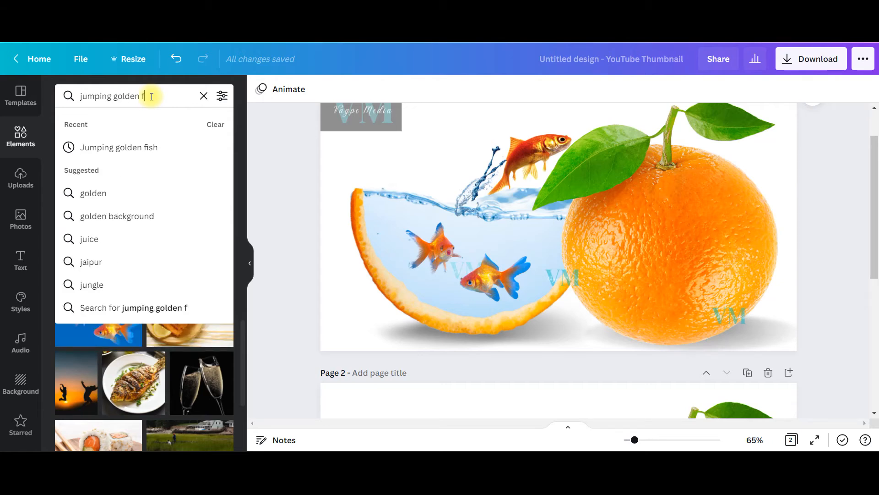
pyautogui.write('ish')
pyautogui.press('Return')
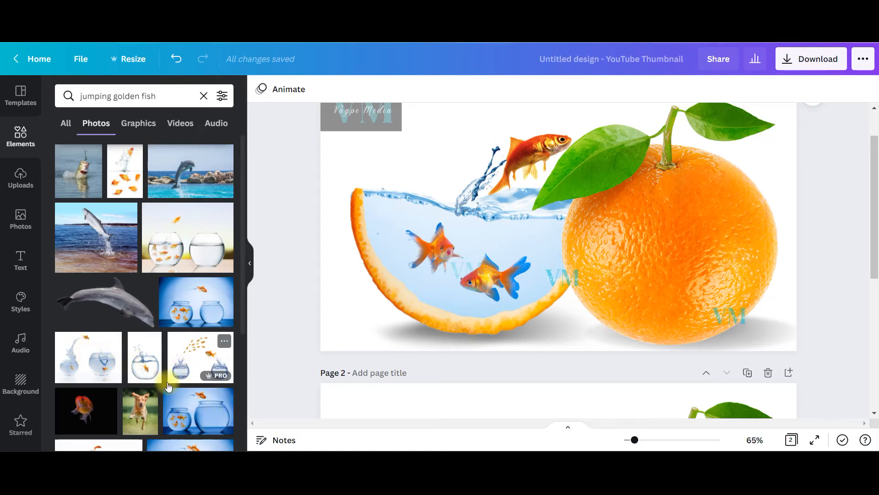
pyautogui.click(92, 355)
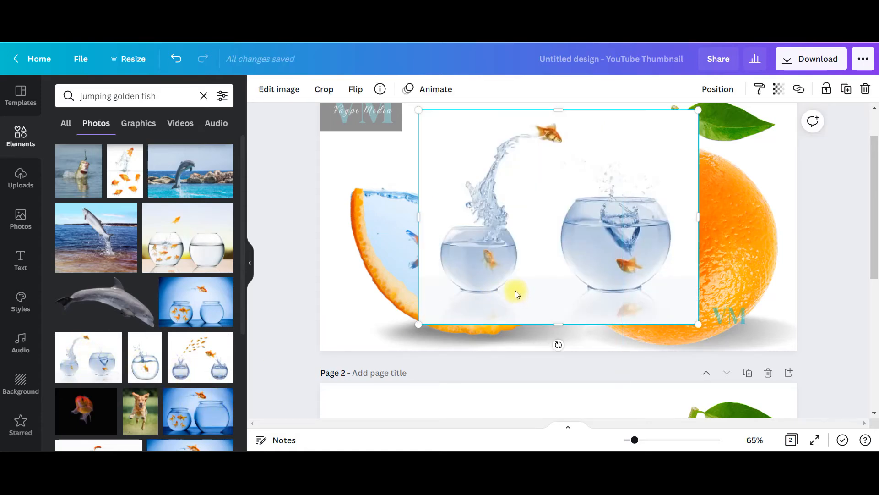
# - Delete the inserted two-bowl goldfish photo, then try the blue photo of a fish leaping between bowls and remove it too
pyautogui.press('Delete')
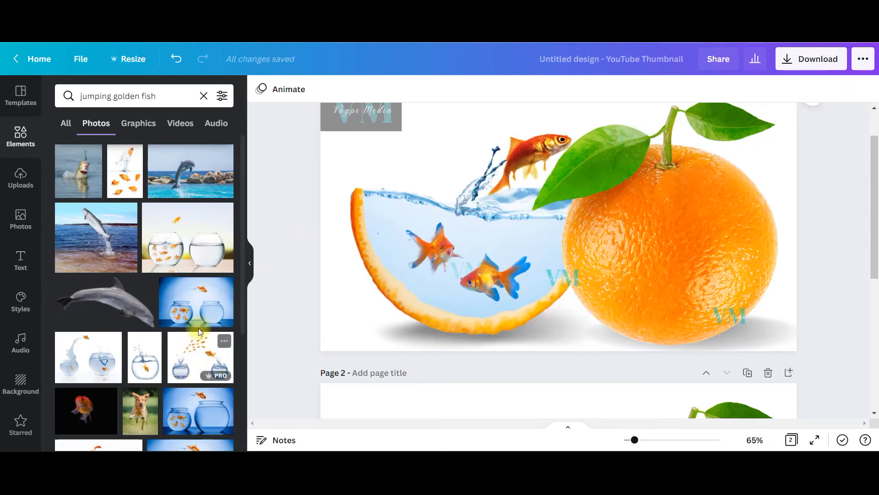
pyautogui.click(202, 420)
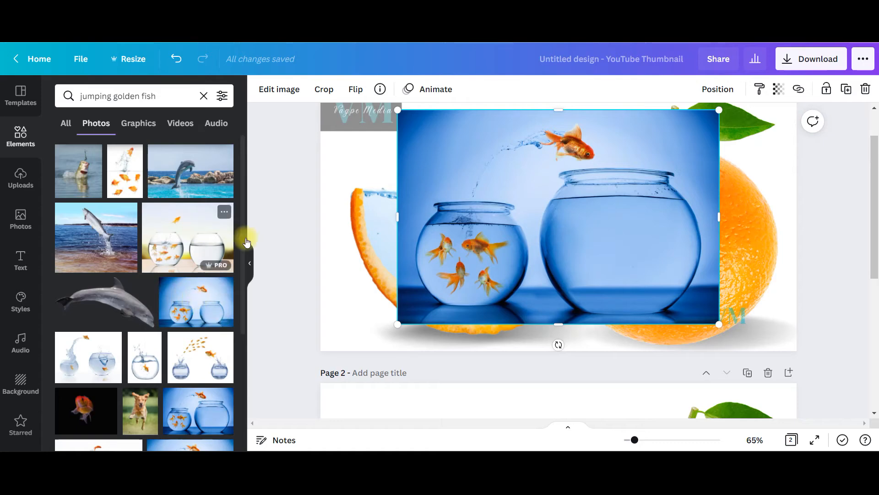
pyautogui.press('Delete')
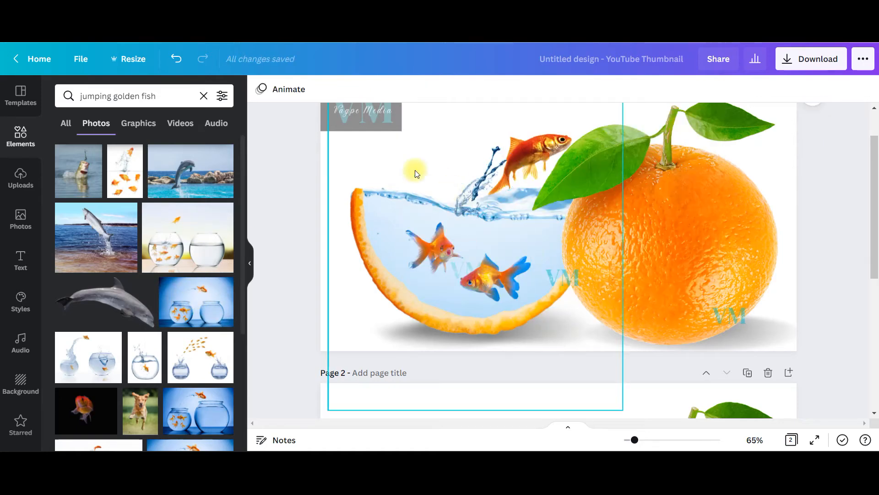
# - Insert the portrait photo of a splashing goldfish, crop away the lower fish, place it above page 2's water and remove its background
pyautogui.click(125, 172)
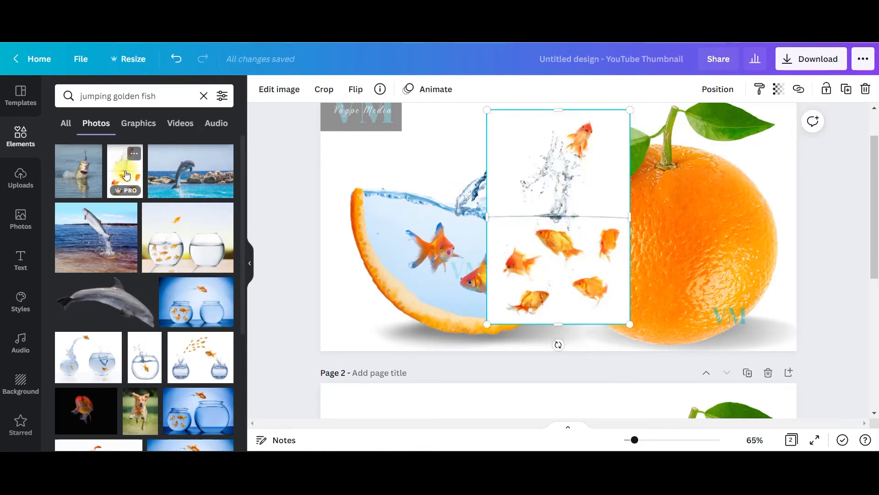
pyautogui.moveTo(562, 326); pyautogui.dragTo(574, 410)
pyautogui.scroll(-5, 638, 142)
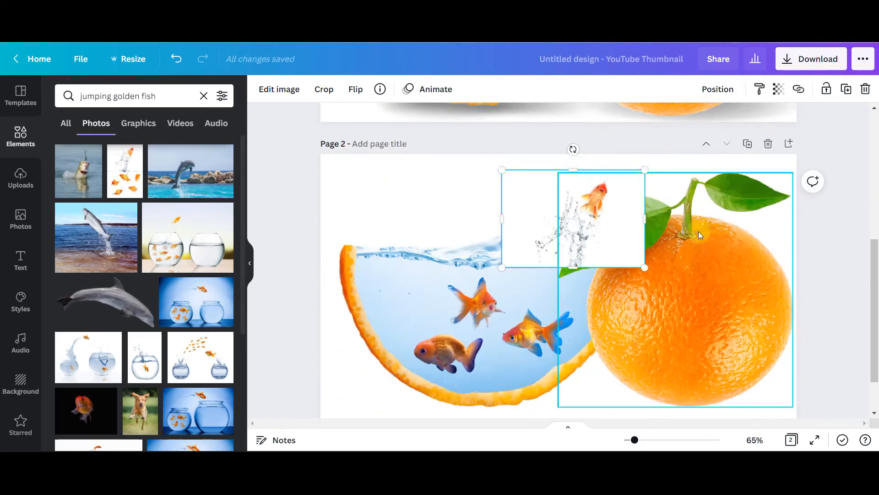
pyautogui.moveTo(577, 224); pyautogui.dragTo(539, 245)
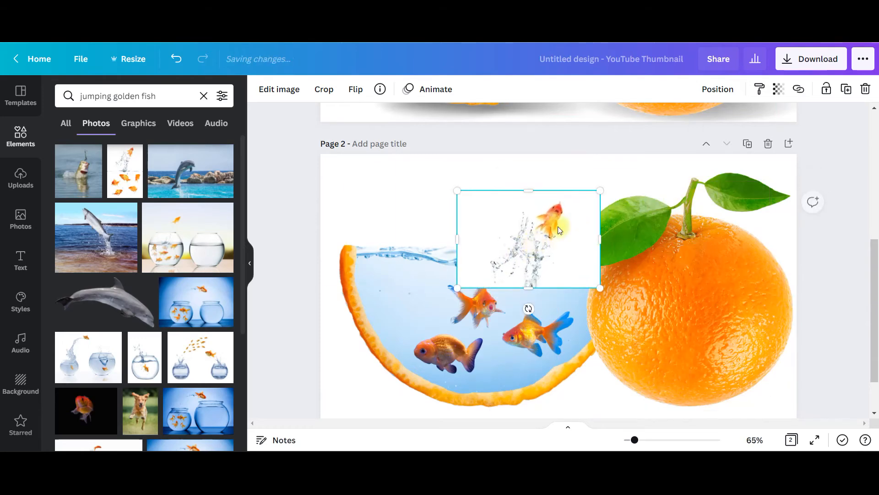
pyautogui.click(278, 91)
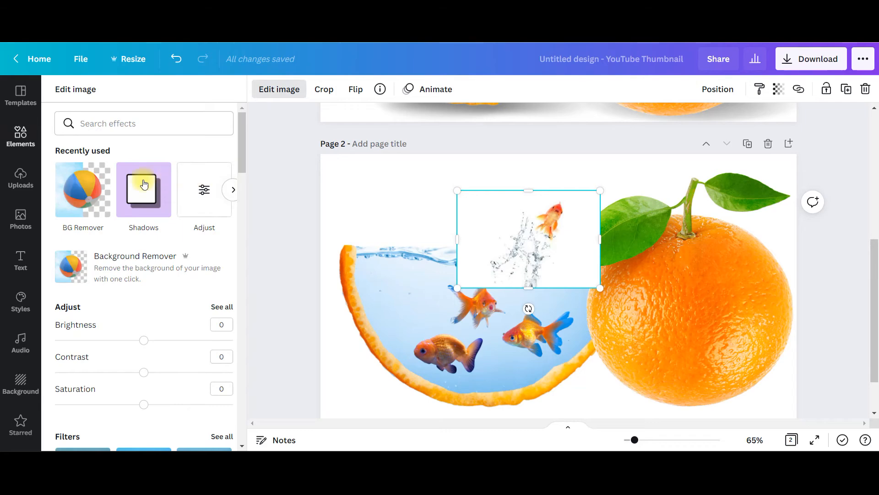
pyautogui.click(77, 196)
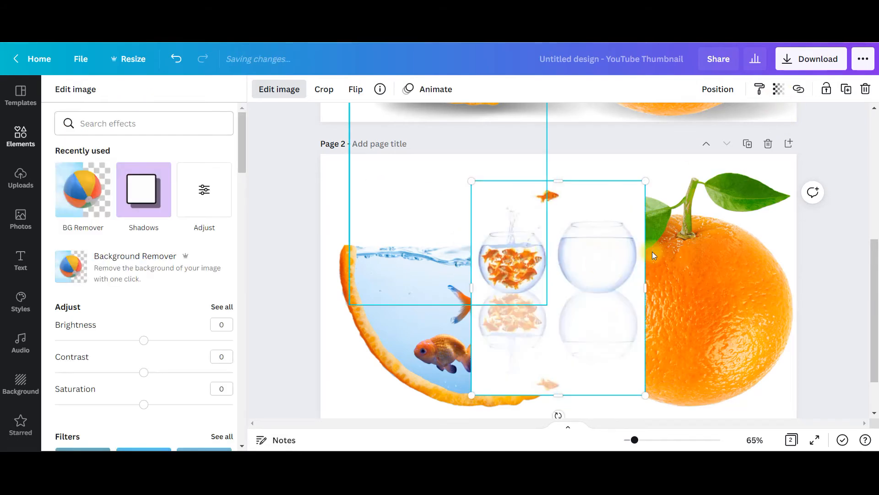
# - Crop the two-bowl photo down to its leaping goldfish, enlarge it slightly and remove its background
pyautogui.moveTo(558, 395); pyautogui.dragTo(584, 230)
pyautogui.moveTo(646, 208); pyautogui.dragTo(571, 214)
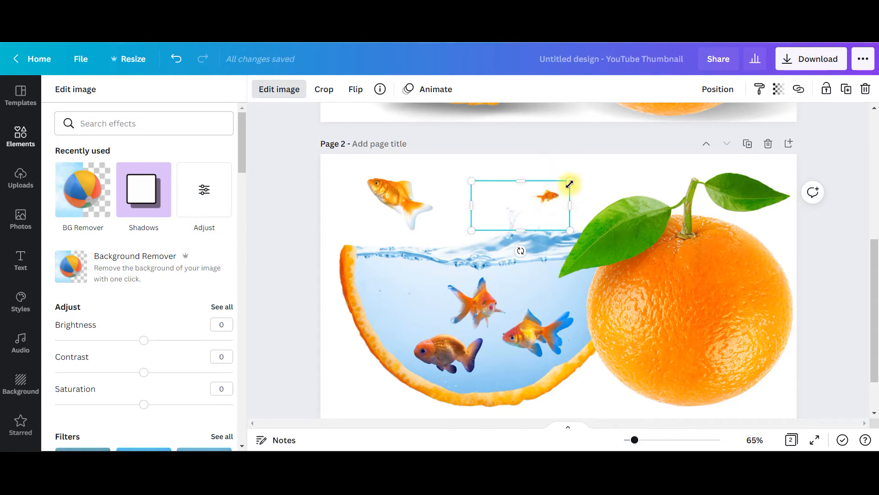
pyautogui.moveTo(570, 181); pyautogui.dragTo(609, 181)
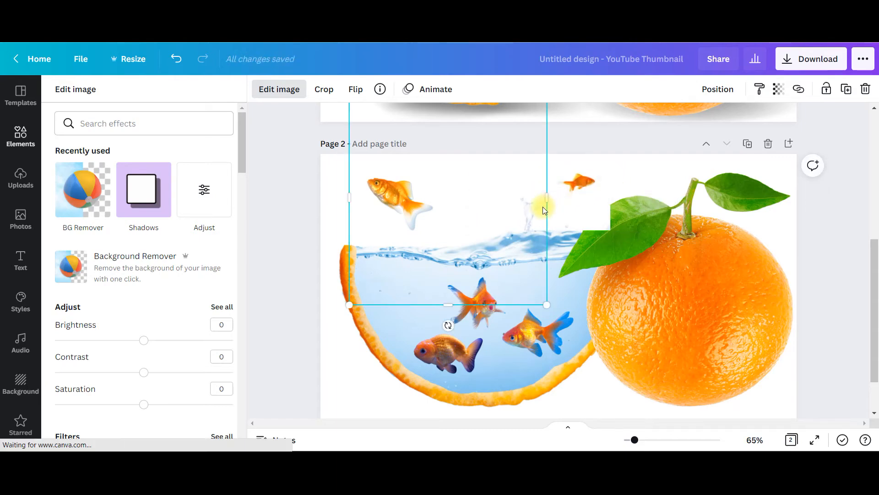
pyautogui.click(291, 90)
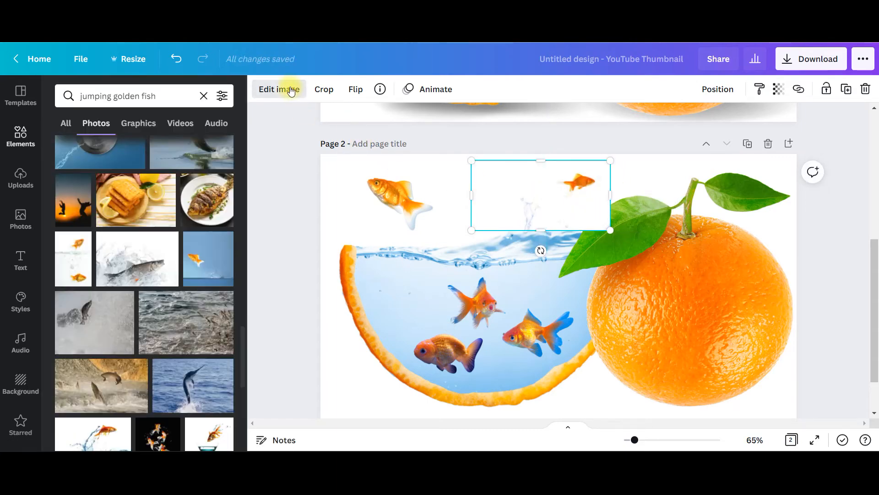
pyautogui.click(289, 89)
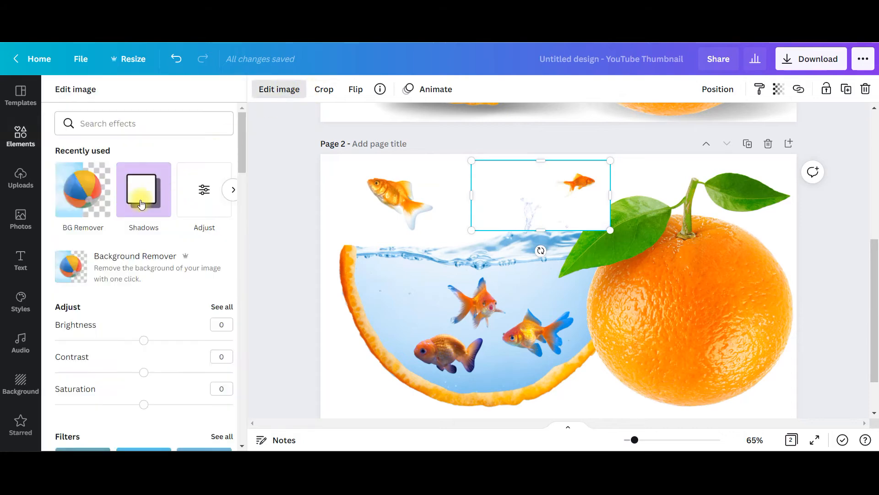
pyautogui.click(89, 191)
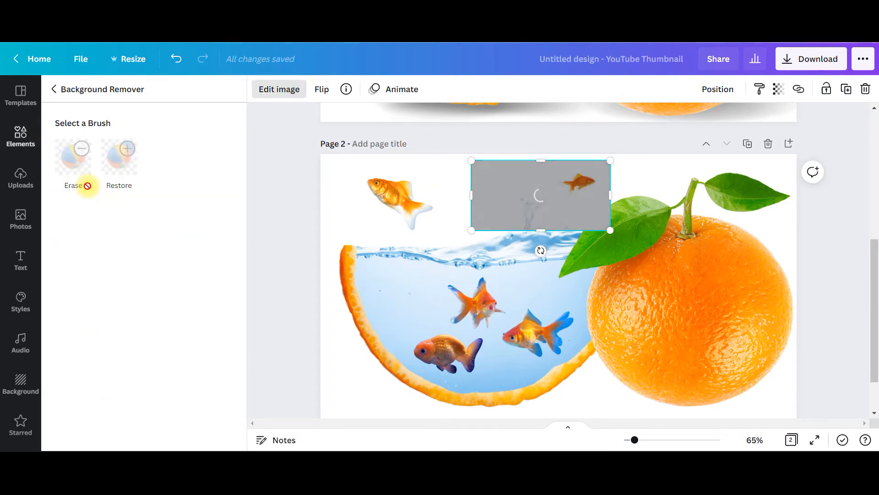
# - Enlarge and tilt the cut-out leaping goldfish, and place it above the water near the orange's large leaf
pyautogui.moveTo(556, 212); pyautogui.dragTo(540, 222)
pyautogui.moveTo(593, 241); pyautogui.dragTo(677, 282)
pyautogui.moveTo(456, 225); pyautogui.dragTo(524, 225)
pyautogui.moveTo(600, 302); pyautogui.dragTo(626, 297)
pyautogui.moveTo(579, 238); pyautogui.dragTo(511, 242)
pyautogui.moveTo(442, 204); pyautogui.dragTo(416, 190)
# - Crop the left-facing goldfish image, flip it horizontally and move it to the water surface
pyautogui.click(394, 198)
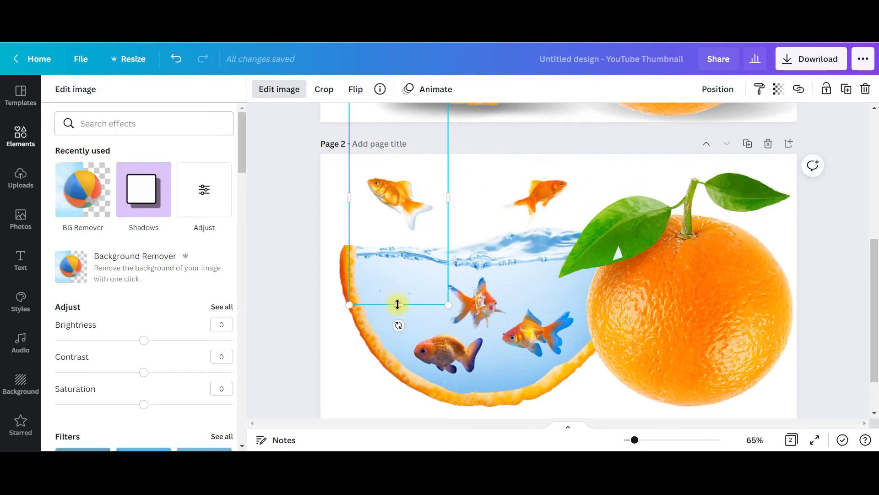
pyautogui.moveTo(390, 303); pyautogui.dragTo(392, 238)
pyautogui.moveTo(396, 201); pyautogui.dragTo(395, 290)
pyautogui.moveTo(398, 187); pyautogui.dragTo(414, 255)
pyautogui.click(355, 89)
pyautogui.click(380, 119)
pyautogui.moveTo(395, 287); pyautogui.dragTo(457, 241)
# - Send the goldfish at the water surface one layer backward
pyautogui.click(717, 90)
pyautogui.click(667, 126)
pyautogui.click(572, 195)
# - Insert the photo of a red goldfish leaping from a blue water splash and remove its background
pyautogui.scroll(-3, 209, 177)
pyautogui.click(91, 337)
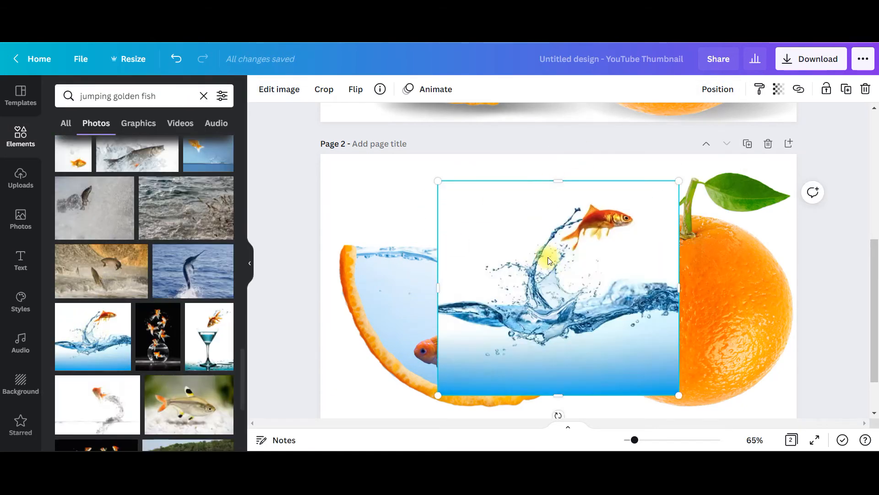
pyautogui.click(279, 89)
pyautogui.click(85, 190)
# - Place the red goldfish with its splash above the water near the leaf and send it one layer backward
pyautogui.moveTo(600, 221); pyautogui.dragTo(536, 193)
pyautogui.click(717, 89)
pyautogui.click(673, 124)
# - Reposition the tilted orange goldfish so it leaps just above the red goldfish
pyautogui.click(402, 197)
pyautogui.moveTo(510, 200); pyautogui.dragTo(506, 185)
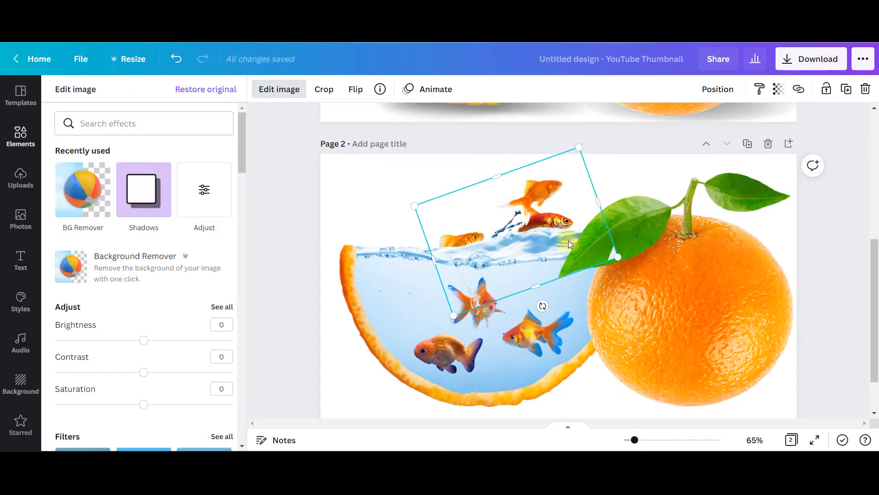
pyautogui.click(726, 90)
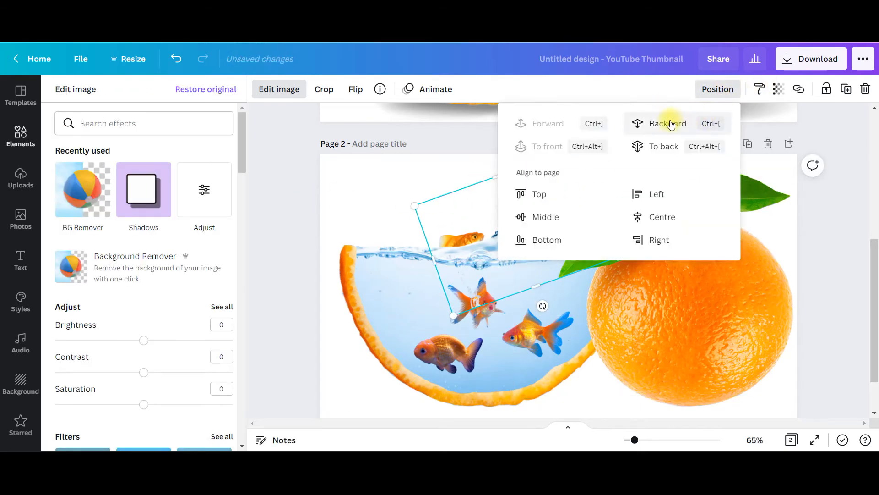
pyautogui.click(690, 195)
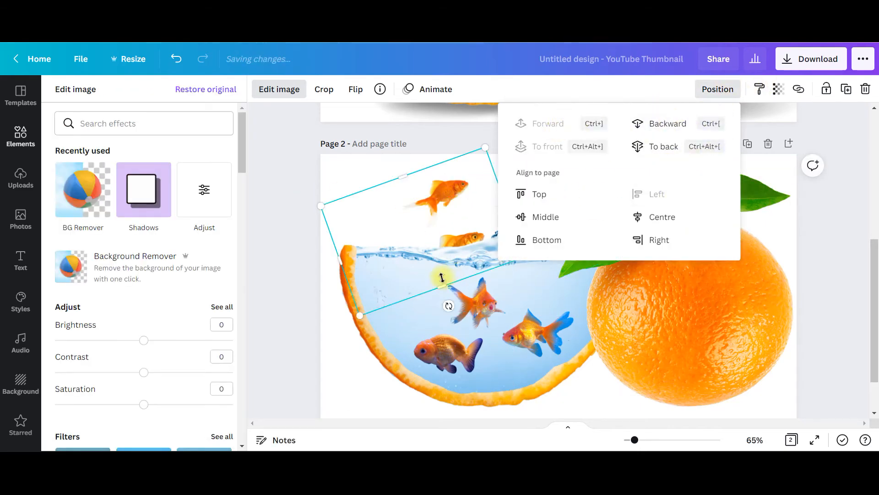
pyautogui.moveTo(453, 188); pyautogui.dragTo(556, 180)
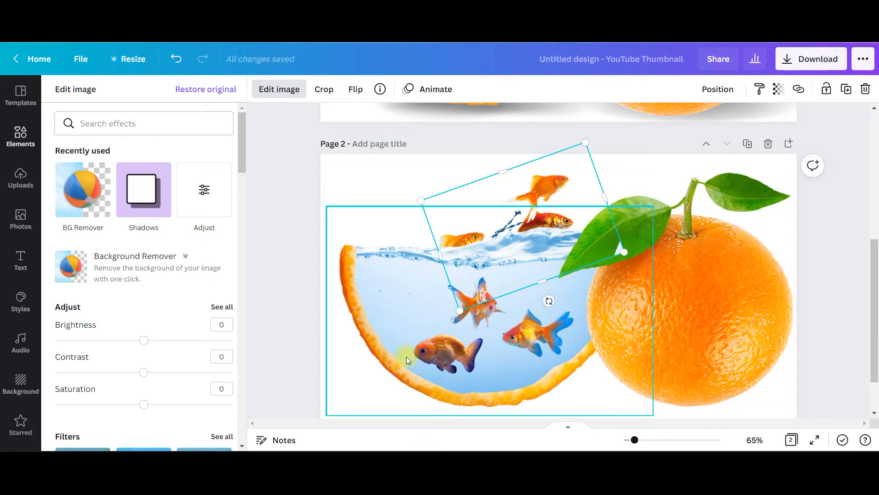
# - Search the elements for "water splash" and insert the diagonal blue water splash
pyautogui.click(19, 134)
pyautogui.click(104, 97)
pyautogui.write('water spl')
pyautogui.press('Return')
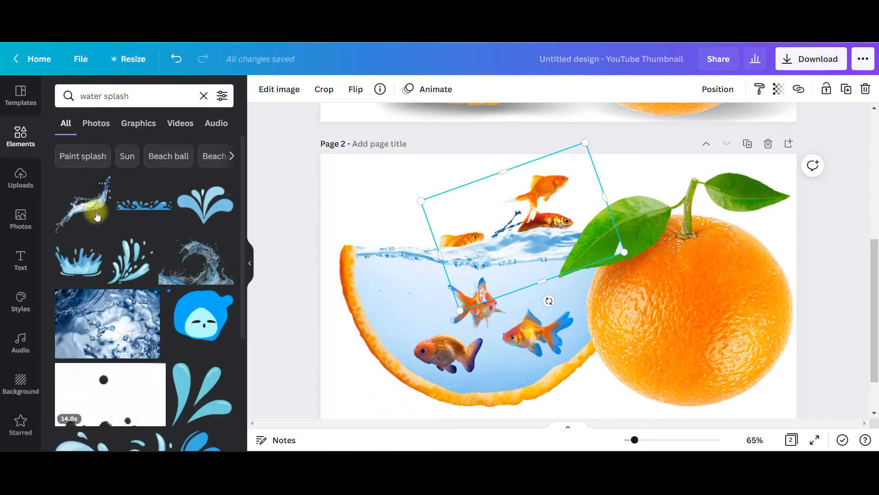
pyautogui.click(97, 212)
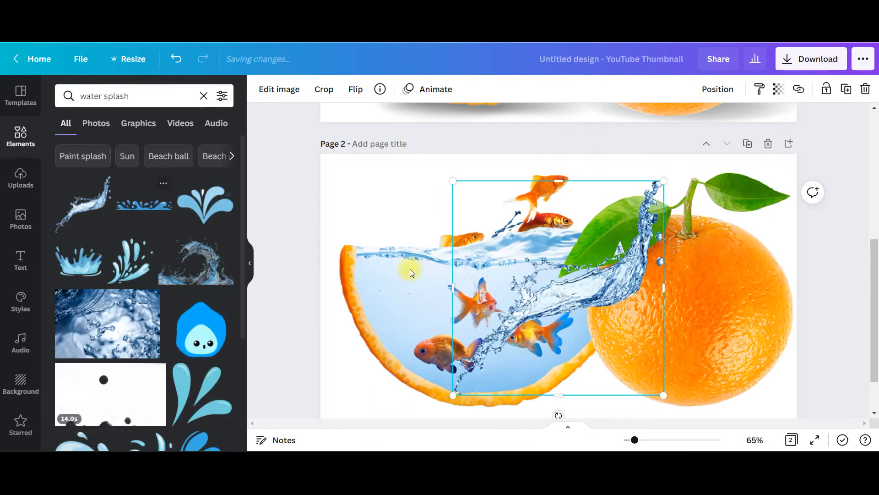
# - Shrink and tilt the water splash to fit beneath the leaping goldfish, and set its transparency to 73
pyautogui.moveTo(662, 182); pyautogui.dragTo(550, 299)
pyautogui.moveTo(508, 352); pyautogui.dragTo(495, 236)
pyautogui.moveTo(539, 277); pyautogui.dragTo(504, 231)
pyautogui.moveTo(500, 275); pyautogui.dragTo(510, 275)
pyautogui.moveTo(516, 209); pyautogui.dragTo(524, 192)
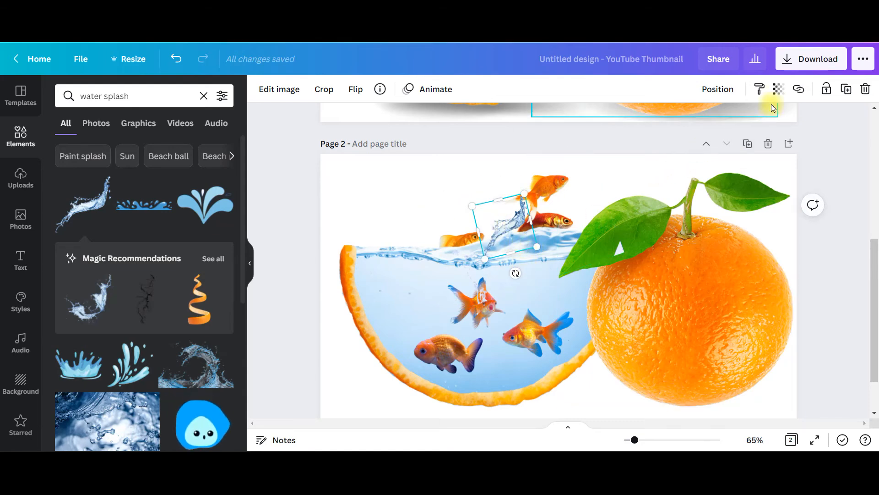
pyautogui.click(778, 89)
pyautogui.moveTo(740, 126); pyautogui.dragTo(723, 127)
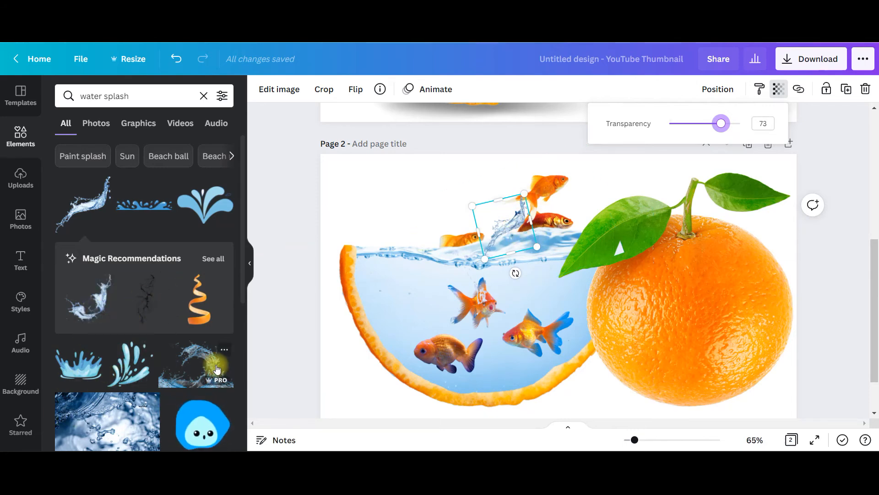
# - Find the thin, vertical blue water splash further down the results and add it to page 2
pyautogui.scroll(-4, 210, 362)
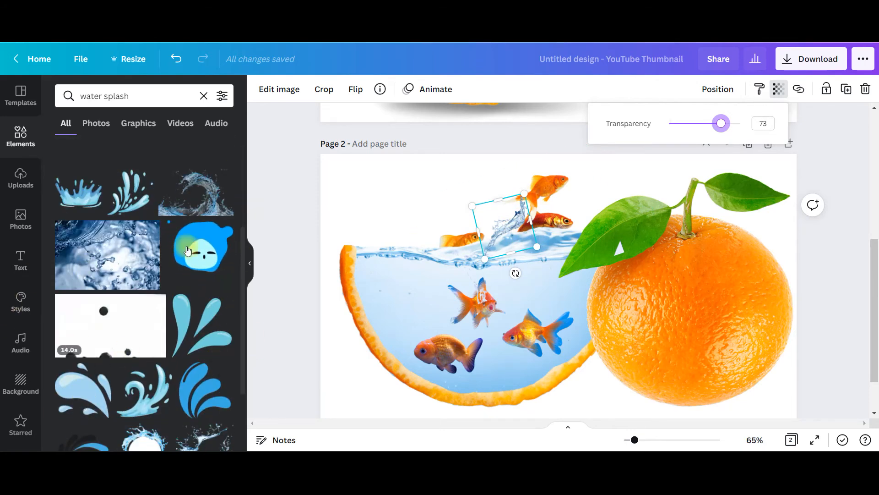
pyautogui.scroll(-2, 168, 341)
pyautogui.scroll(-4, 169, 342)
pyautogui.moveTo(75, 241); pyautogui.dragTo(557, 287)
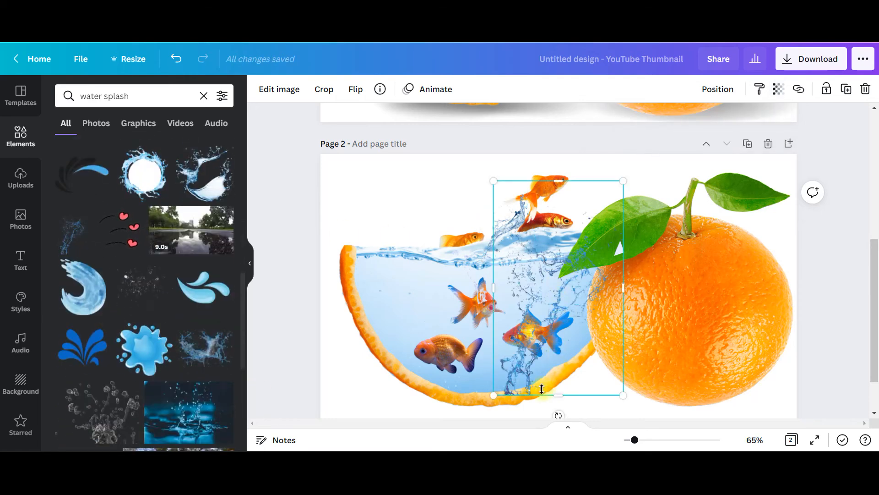
# - Scale down and rotate the second splash, placing it around the goldfish emerging at the water surface
pyautogui.moveTo(612, 384); pyautogui.dragTo(555, 252)
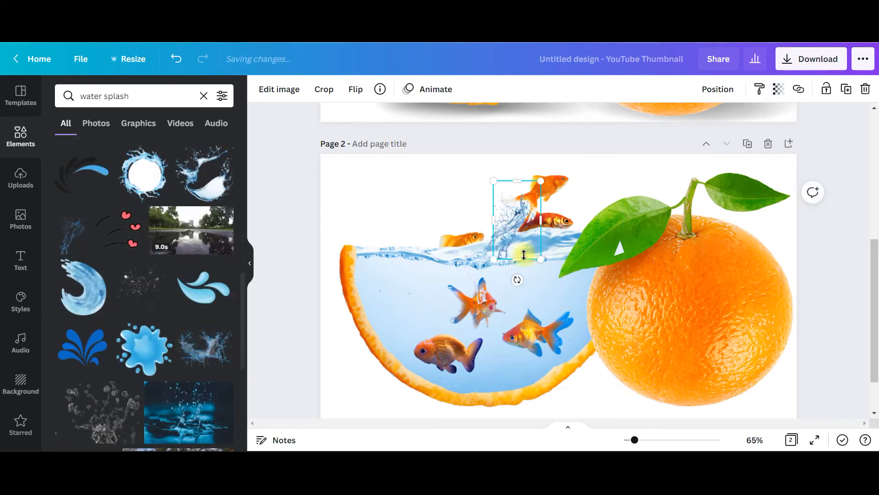
pyautogui.moveTo(516, 281); pyautogui.dragTo(481, 279)
pyautogui.moveTo(524, 202); pyautogui.dragTo(450, 236)
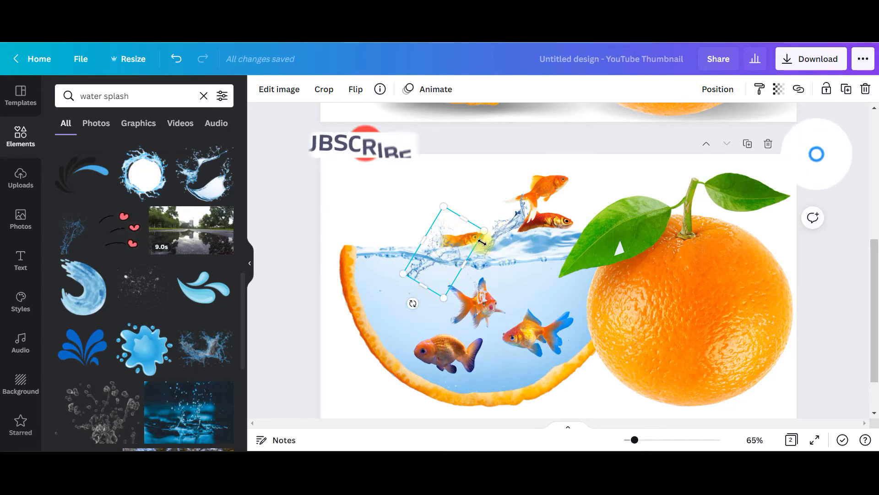
pyautogui.moveTo(484, 230); pyautogui.dragTo(444, 247)
pyautogui.moveTo(416, 296)
pyautogui.mouseDown()
pyautogui.moveTo(432, 301)
pyautogui.moveTo(506, 198)
pyautogui.moveTo(459, 182)
pyautogui.moveTo(471, 211)
pyautogui.moveTo(414, 285)
pyautogui.mouseUp()
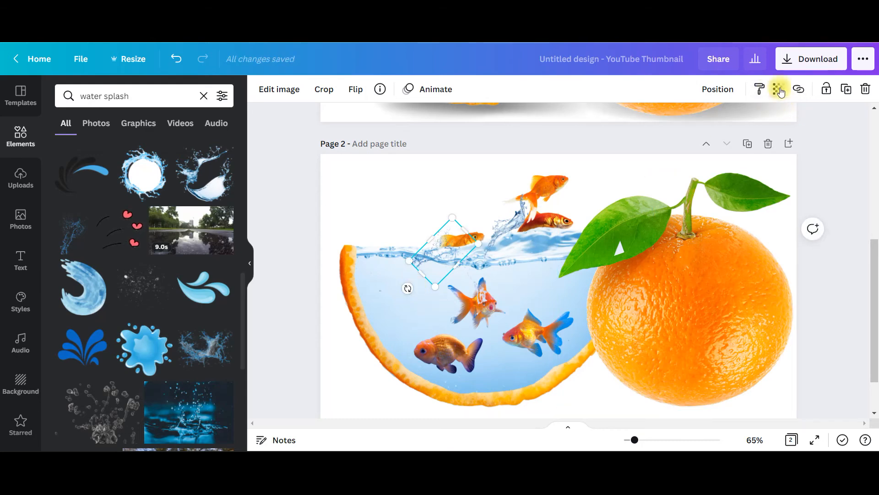
# - Set the second splash's transparency to 66 and send it backward behind the emerging goldfish
pyautogui.click(780, 92)
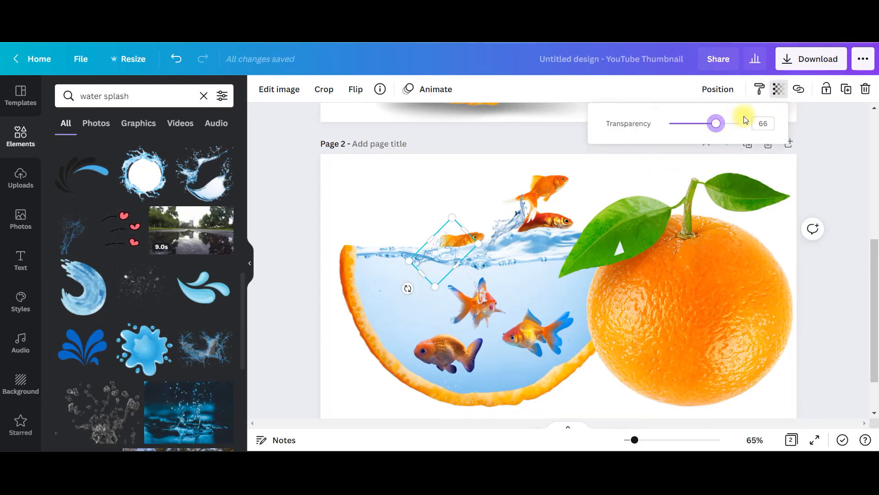
pyautogui.click(720, 88)
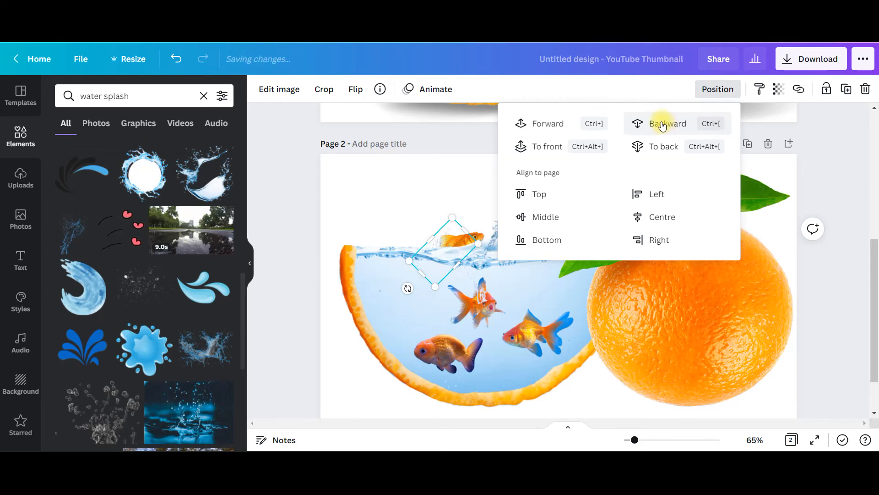
pyautogui.click(829, 193)
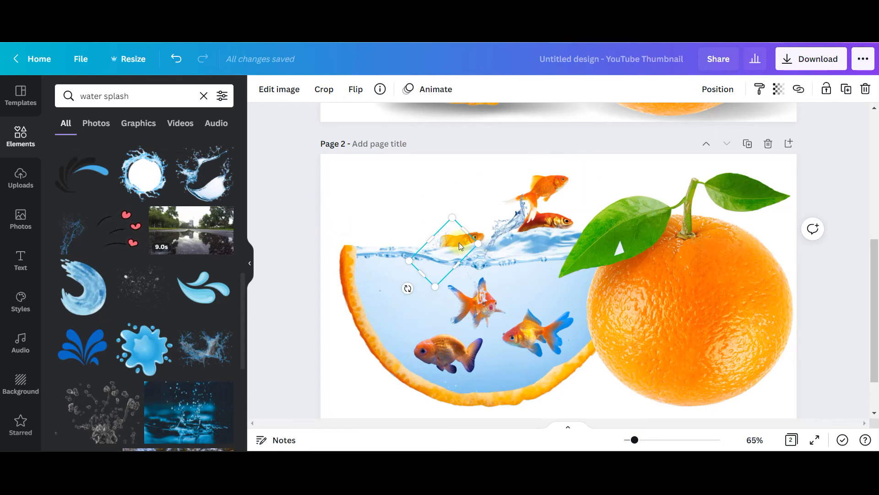
# - Nudge the water-filled peel slightly left, and crop the lower and right edges of the tilted upper goldfish image
pyautogui.moveTo(439, 245)
pyautogui.mouseDown()
pyautogui.moveTo(431, 249)
pyautogui.moveTo(439, 260)
pyautogui.mouseUp()
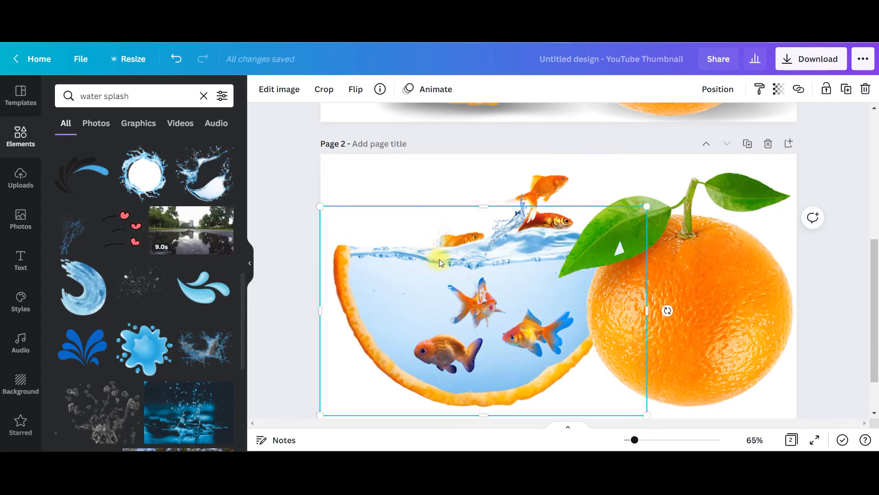
pyautogui.click(474, 288)
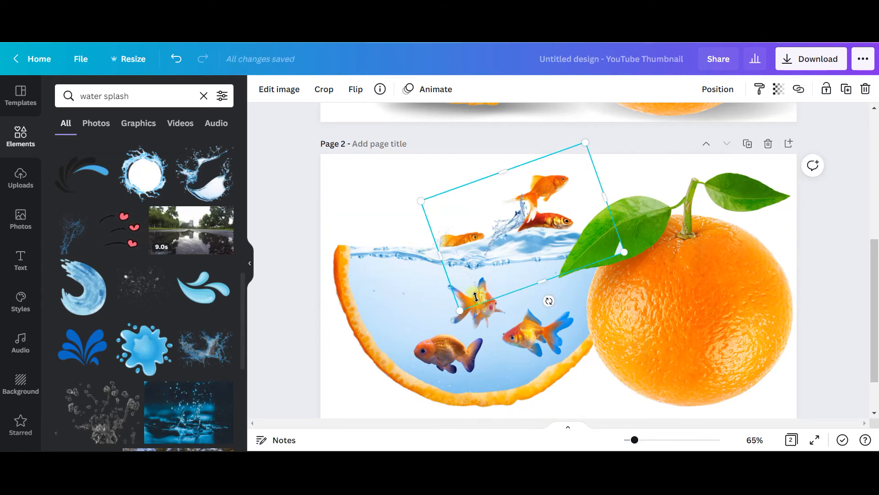
pyautogui.moveTo(533, 293); pyautogui.dragTo(501, 255)
pyautogui.moveTo(600, 184)
pyautogui.mouseDown()
pyautogui.moveTo(522, 195)
pyautogui.moveTo(603, 183)
pyautogui.moveTo(582, 185)
pyautogui.mouseUp()
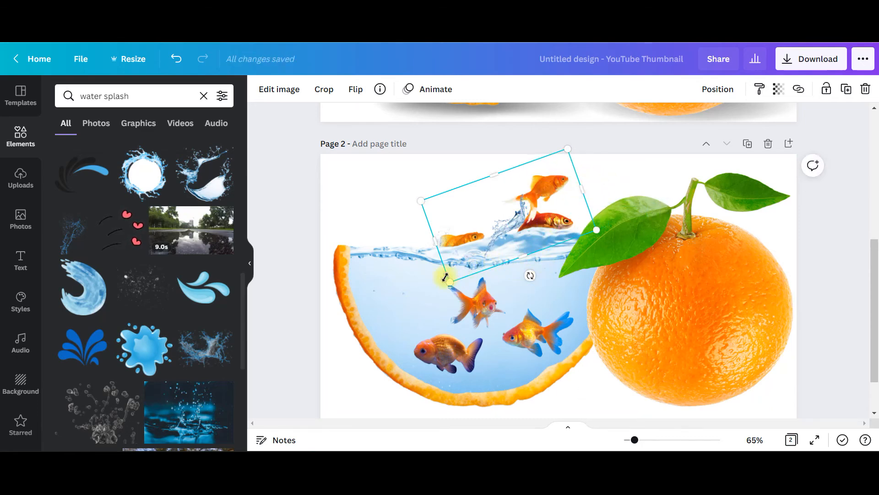
pyautogui.moveTo(522, 259); pyautogui.dragTo(525, 247)
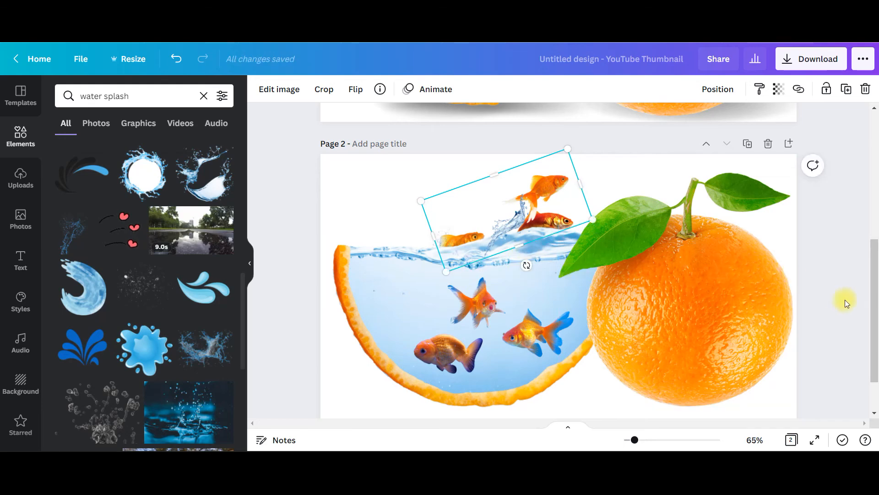
# - Bring the tilted upper goldfish image on page 2 forward one layer
pyautogui.click(825, 246)
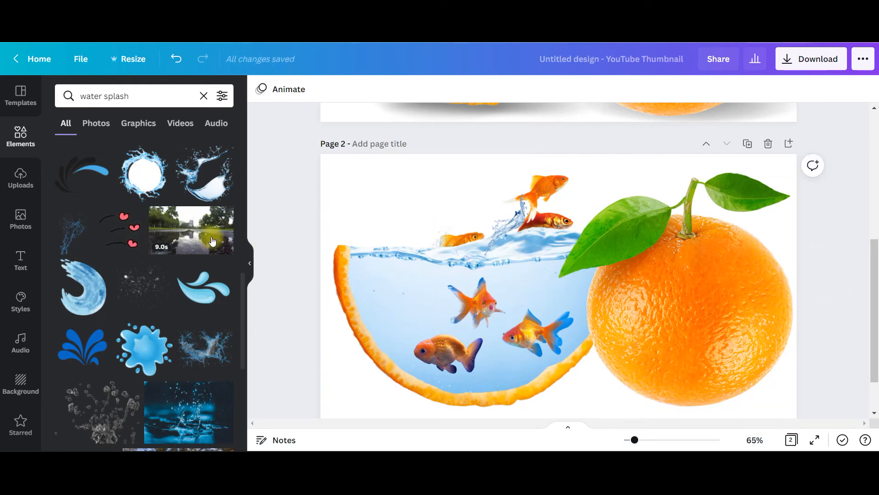
pyautogui.click(543, 188)
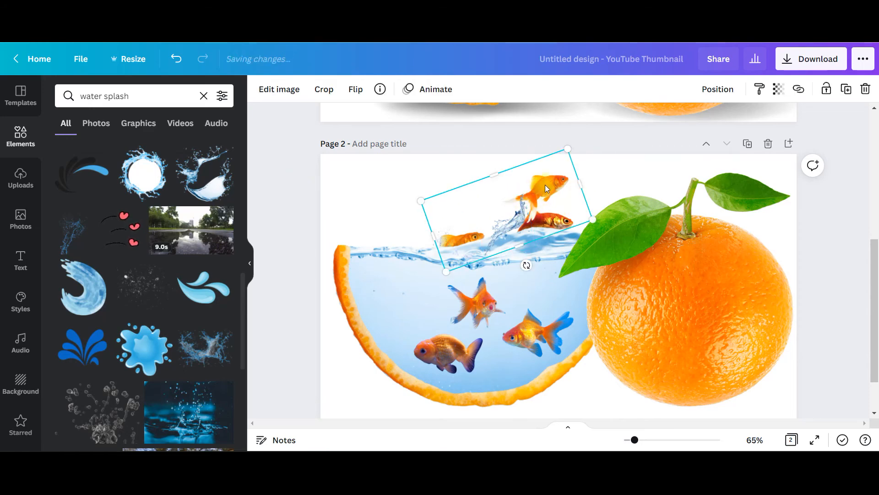
pyautogui.click(718, 89)
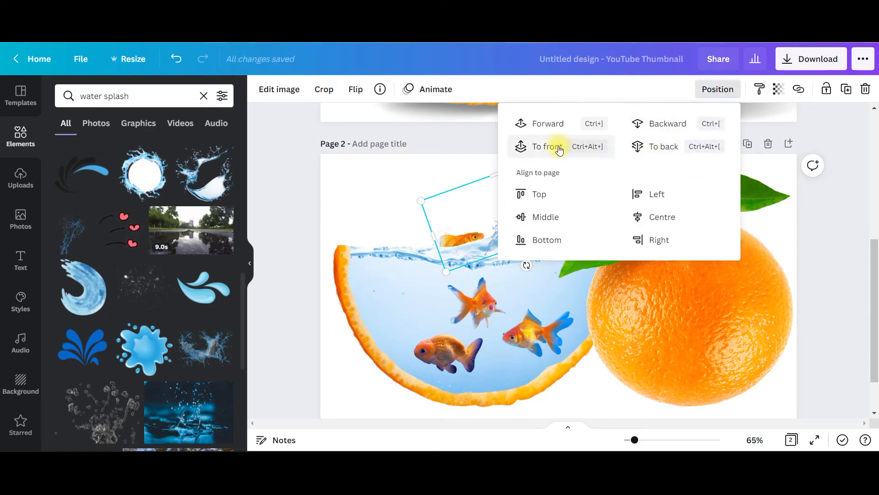
pyautogui.click(549, 124)
pyautogui.click(812, 186)
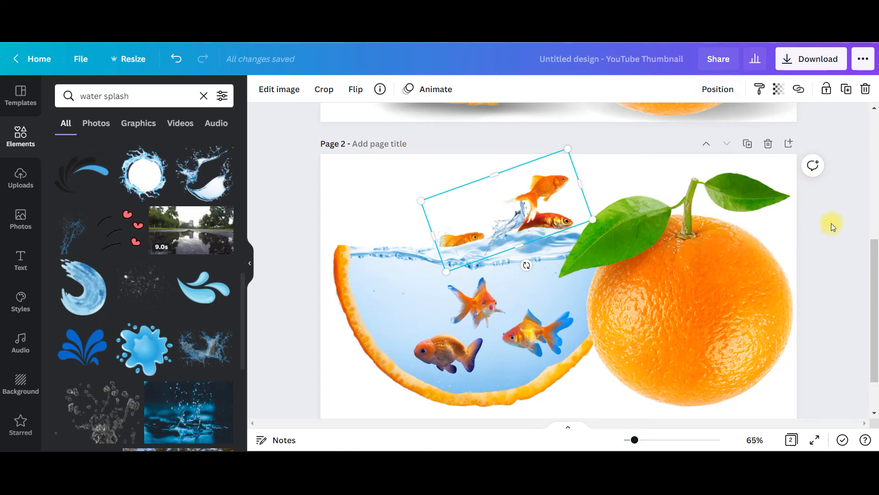
pyautogui.click(835, 226)
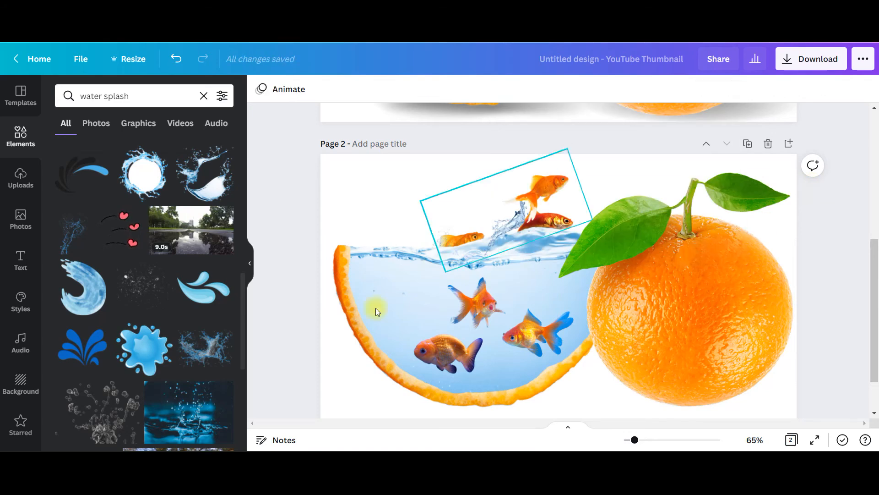
# - Search the elements for "shadow" and add the flat, horizontal soft shadow to page 2
pyautogui.moveTo(133, 97); pyautogui.dragTo(3, 100)
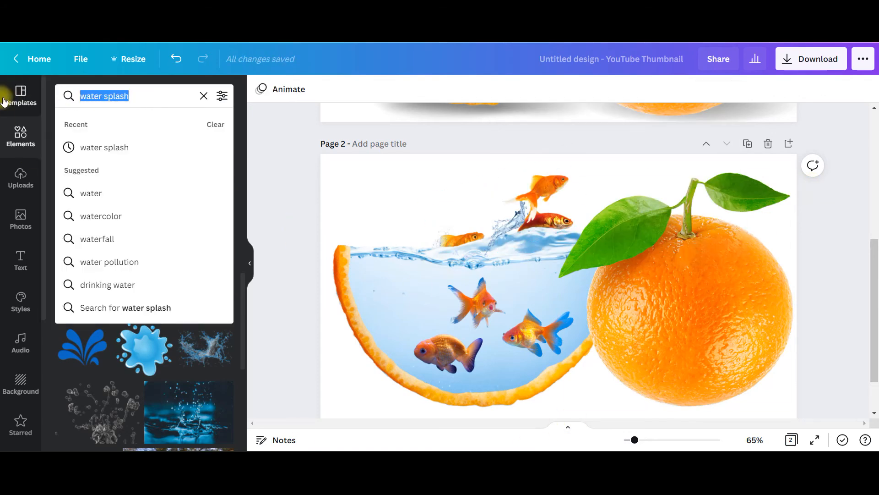
pyautogui.write('shadow')
pyautogui.press('Return')
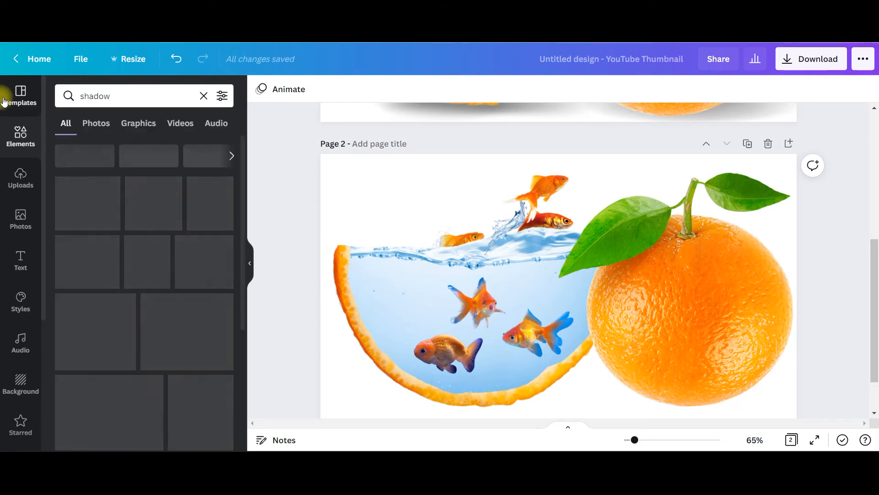
pyautogui.scroll(3, 523, 202)
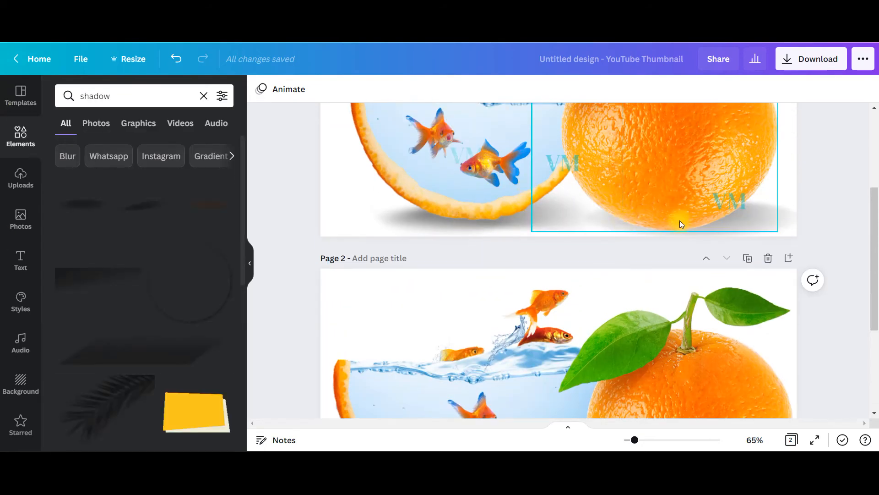
pyautogui.scroll(-2, 94, 241)
pyautogui.scroll(2, 111, 262)
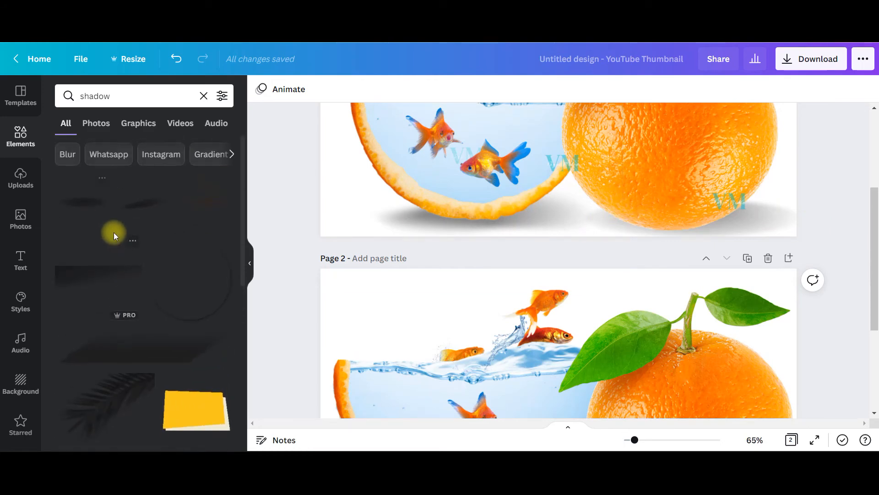
pyautogui.click(83, 206)
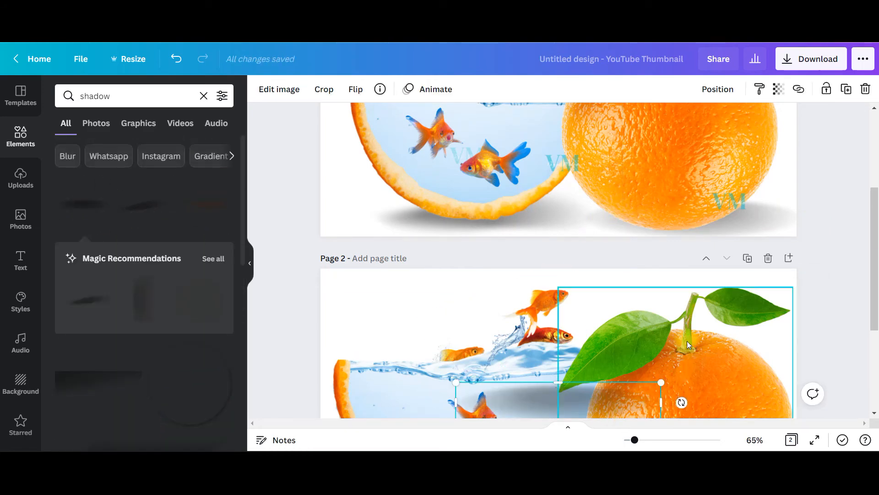
# - Move the flat shadow under the whole orange and scale it down to roughly the orange's width
pyautogui.moveTo(543, 236); pyautogui.dragTo(666, 352)
pyautogui.moveTo(591, 329); pyautogui.dragTo(568, 337)
pyautogui.moveTo(711, 346)
pyautogui.mouseDown()
pyautogui.moveTo(725, 348)
pyautogui.moveTo(713, 347)
pyautogui.mouseUp()
pyautogui.moveTo(585, 367); pyautogui.dragTo(630, 359)
pyautogui.moveTo(730, 343)
pyautogui.mouseDown()
pyautogui.moveTo(718, 350)
pyautogui.moveTo(728, 349)
pyautogui.mouseUp()
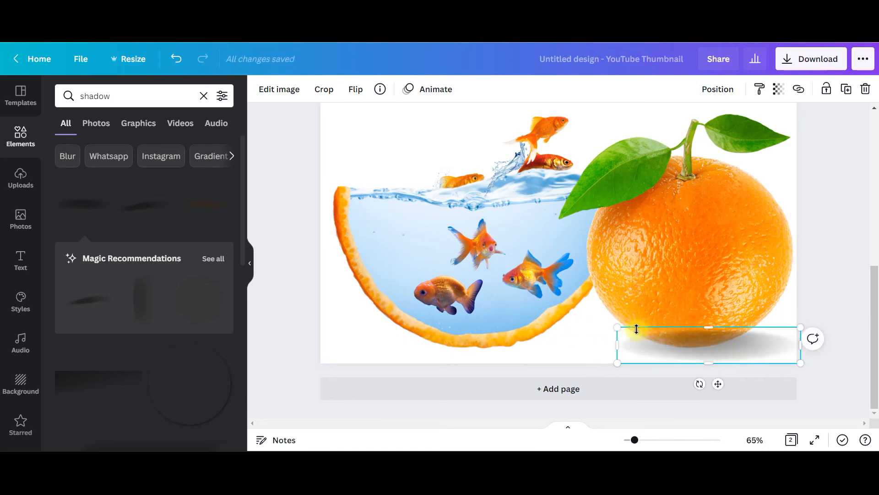
# - Shrink the orange's shadow slightly, centre it beneath the fruit, and send it behind the whole orange
pyautogui.moveTo(618, 327); pyautogui.dragTo(647, 333)
pyautogui.moveTo(741, 348); pyautogui.dragTo(739, 345)
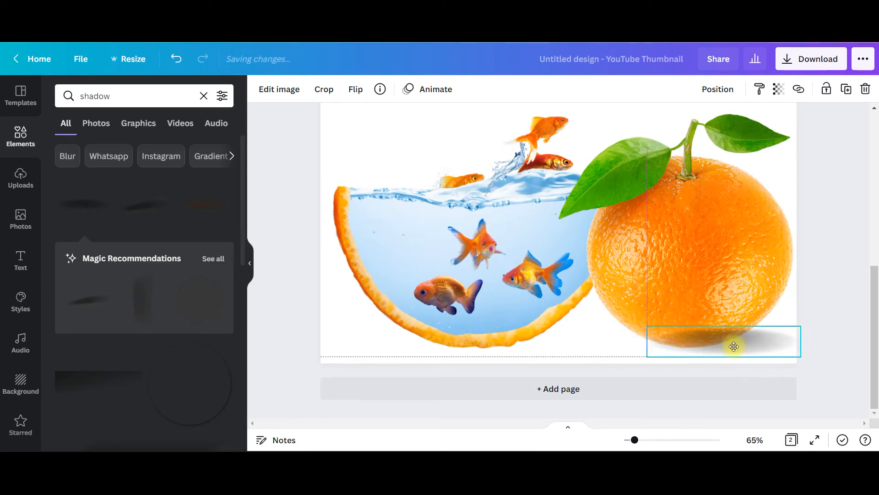
pyautogui.moveTo(733, 346); pyautogui.dragTo(733, 347)
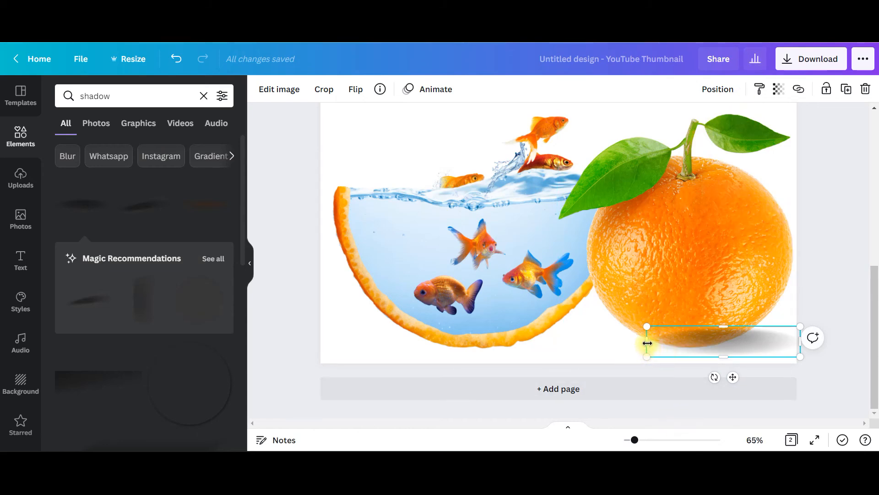
pyautogui.moveTo(729, 342); pyautogui.dragTo(715, 347)
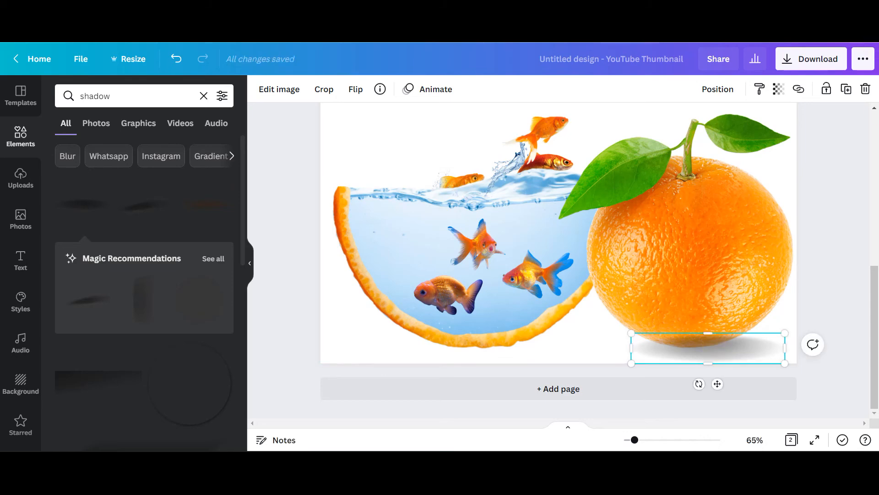
pyautogui.click(716, 87)
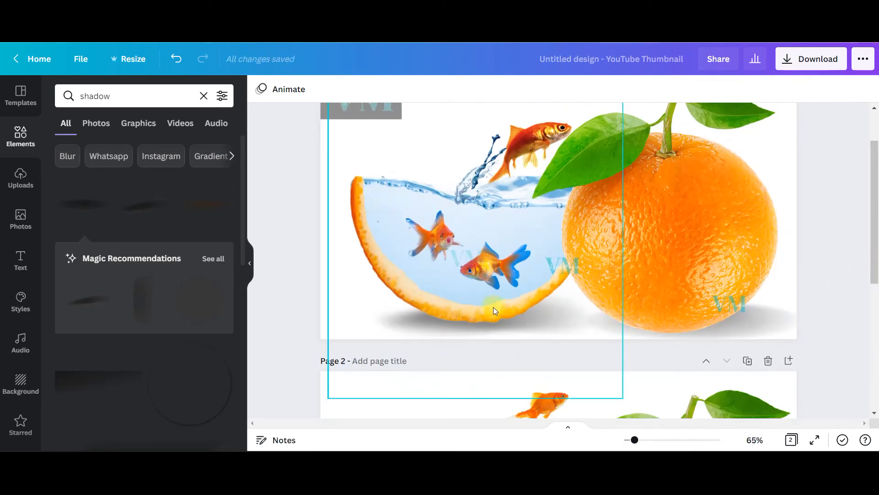
# - Add the slanted soft shadow from the results to page 2 and place it under the water-filled orange slice
pyautogui.scroll(-3, 465, 310)
pyautogui.click(135, 136)
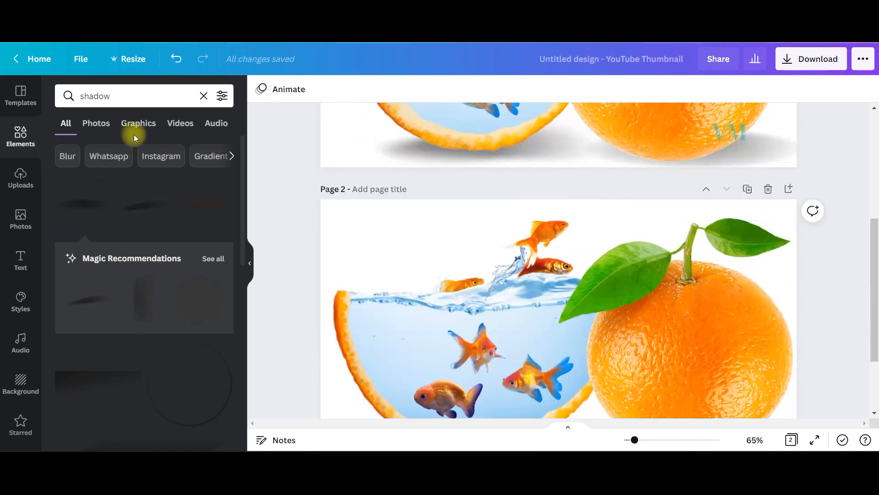
pyautogui.click(148, 209)
pyautogui.scroll(-3, 760, 323)
pyautogui.moveTo(551, 227); pyautogui.dragTo(502, 336)
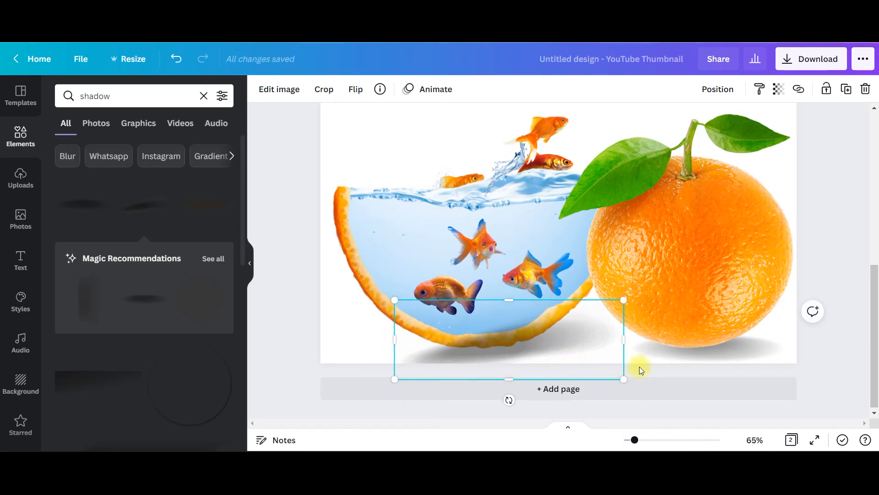
# - Scale down the slanted shadow, extend it toward the whole orange, and send it backward behind the slice
pyautogui.moveTo(624, 383); pyautogui.dragTo(596, 372)
pyautogui.moveTo(575, 335); pyautogui.dragTo(595, 333)
pyautogui.click(719, 89)
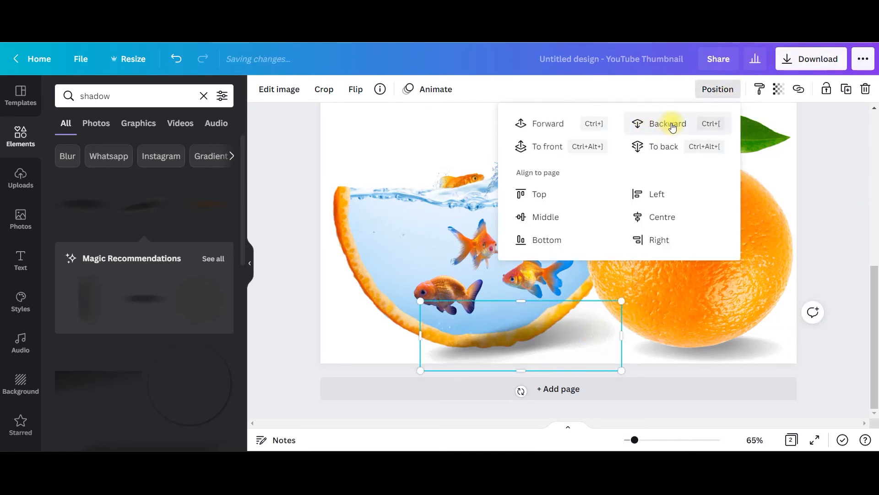
pyautogui.click(671, 124)
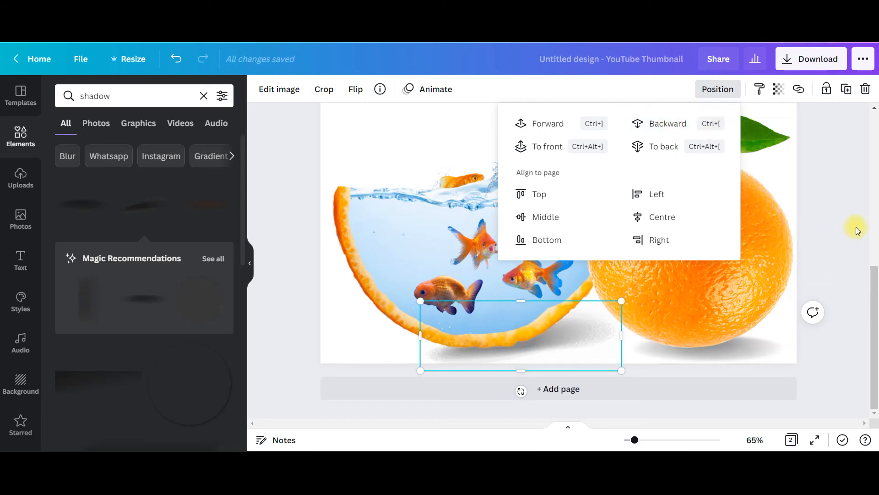
# - Set the slanted shadow's transparency to 71
pyautogui.click(783, 92)
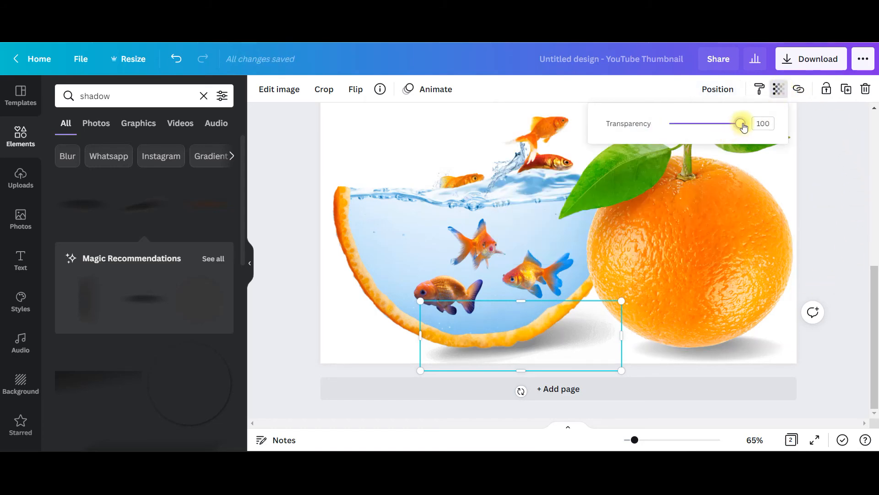
pyautogui.moveTo(744, 128); pyautogui.dragTo(726, 130)
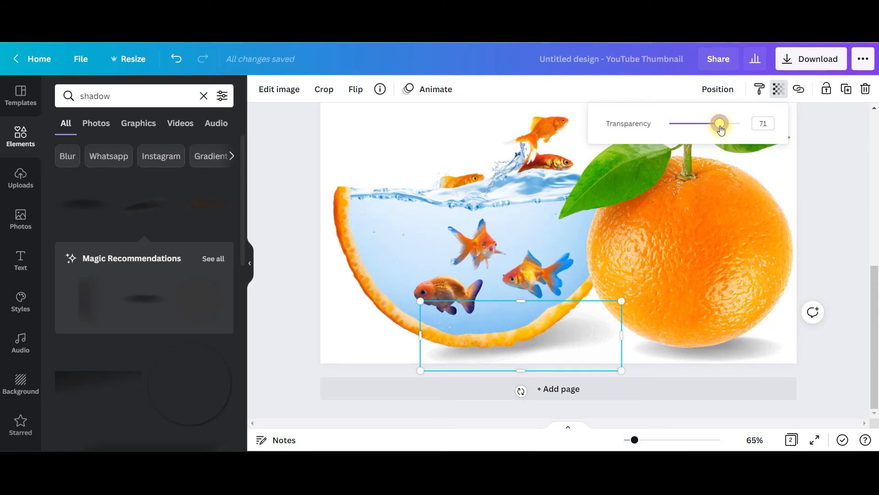
pyautogui.click(852, 203)
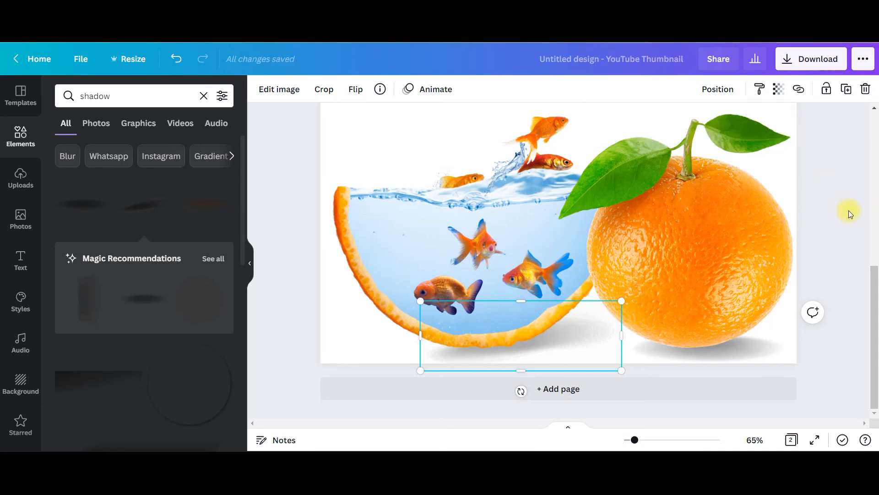
pyautogui.click(849, 210)
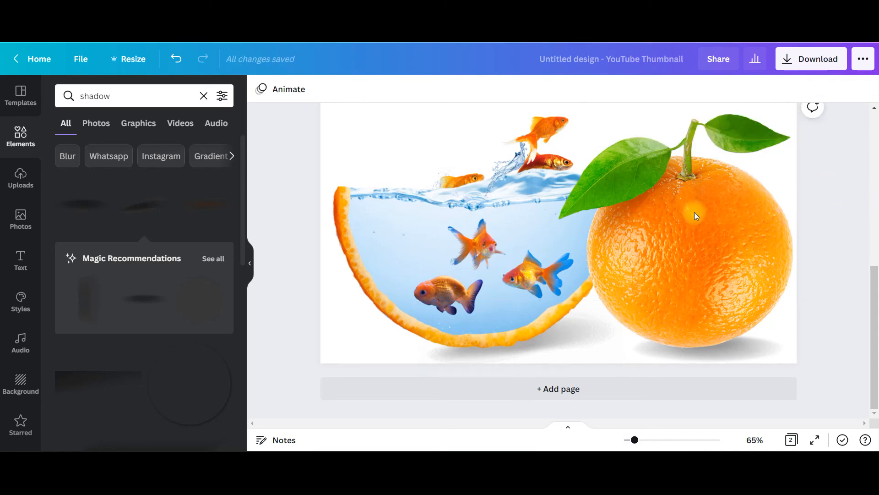
# - Compare page 2 with the design on page 1, and review the file type and page options for downloading
pyautogui.scroll(3, 847, 306)
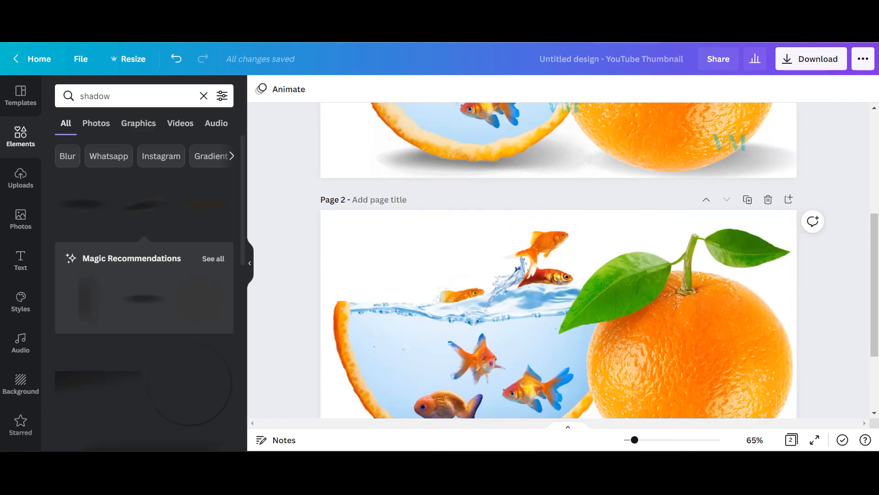
pyautogui.scroll(-3, 732, 248)
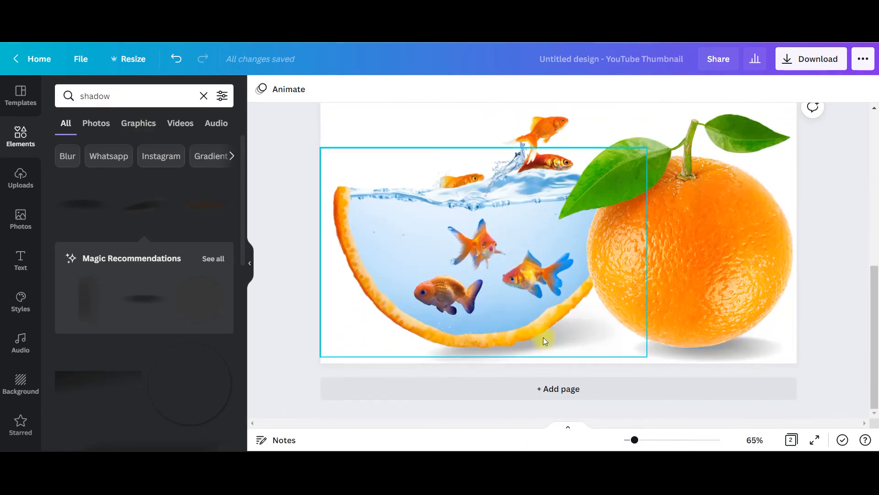
pyautogui.scroll(5, 582, 316)
pyautogui.scroll(-5, 625, 306)
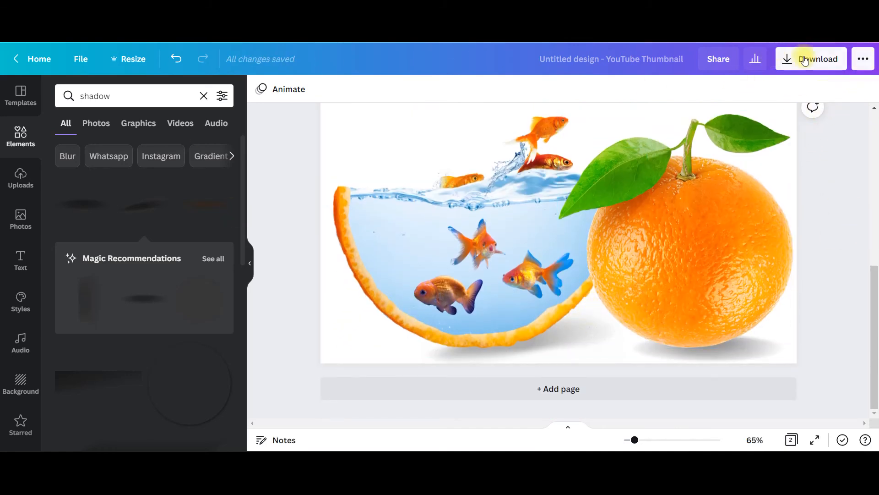
pyautogui.click(819, 61)
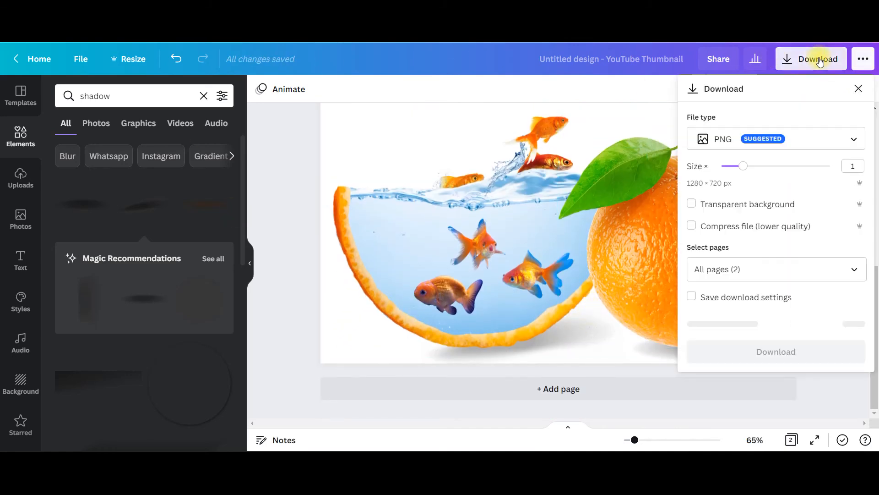
pyautogui.click(810, 148)
pyautogui.click(767, 151)
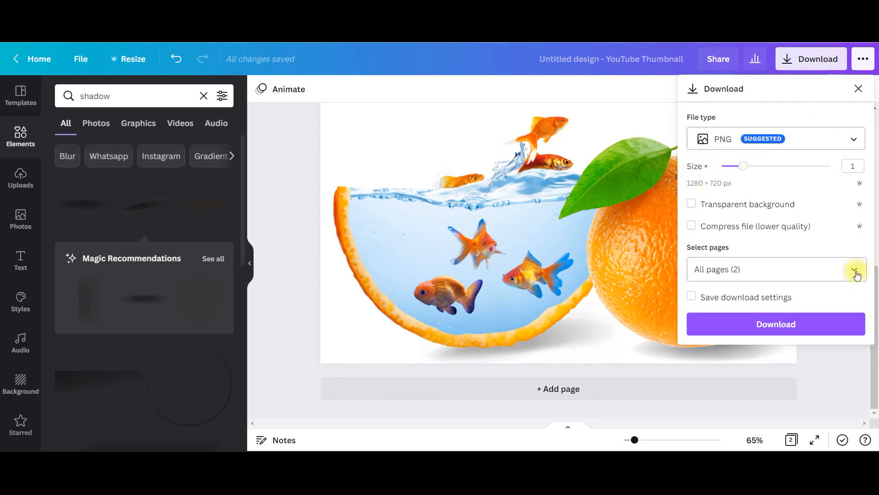
pyautogui.click(252, 119)
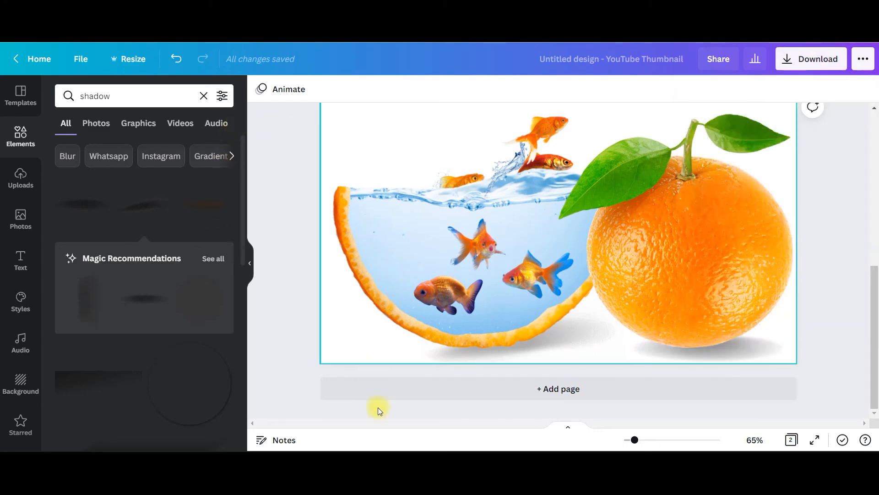
# - Apply the Stomp photo animation to the three goldfish swimming inside the orange slice
pyautogui.click(422, 295)
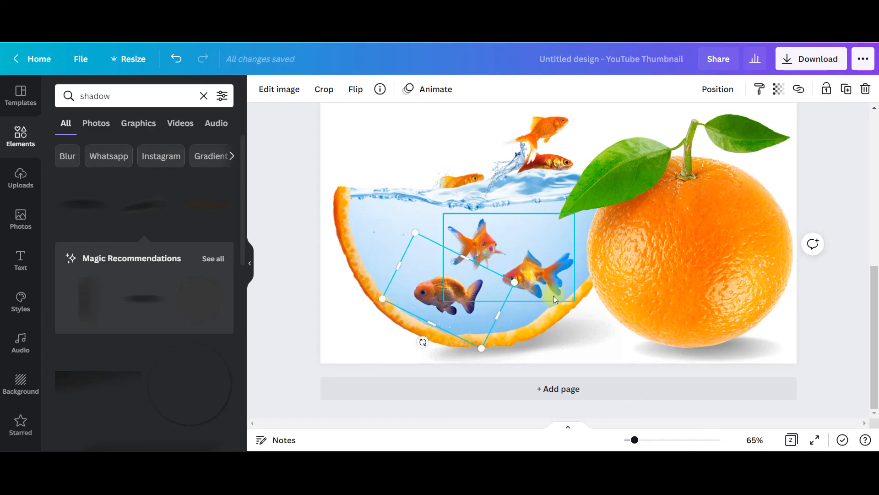
pyautogui.keyDown('shift'); pyautogui.click(551, 271); pyautogui.keyUp('shift')
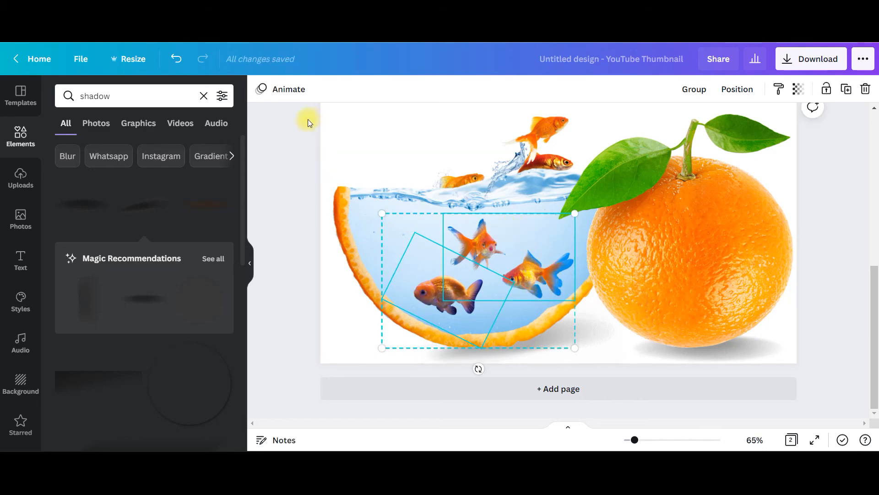
pyautogui.click(283, 89)
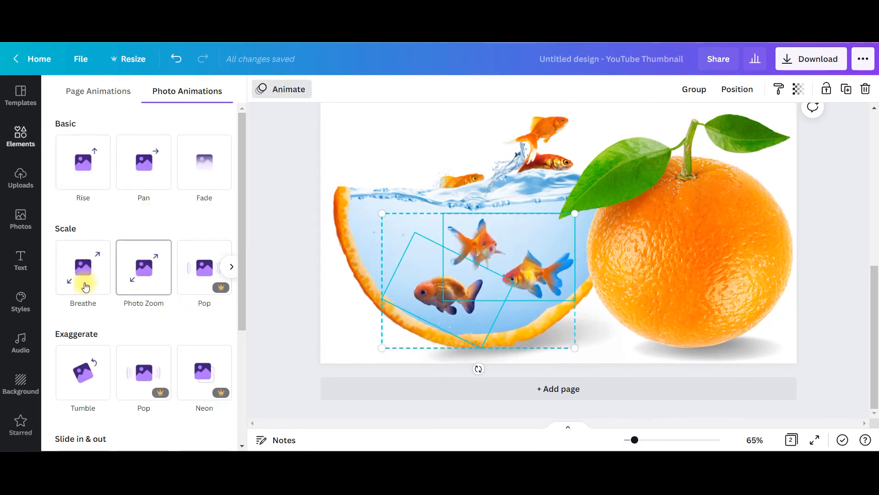
pyautogui.click(232, 266)
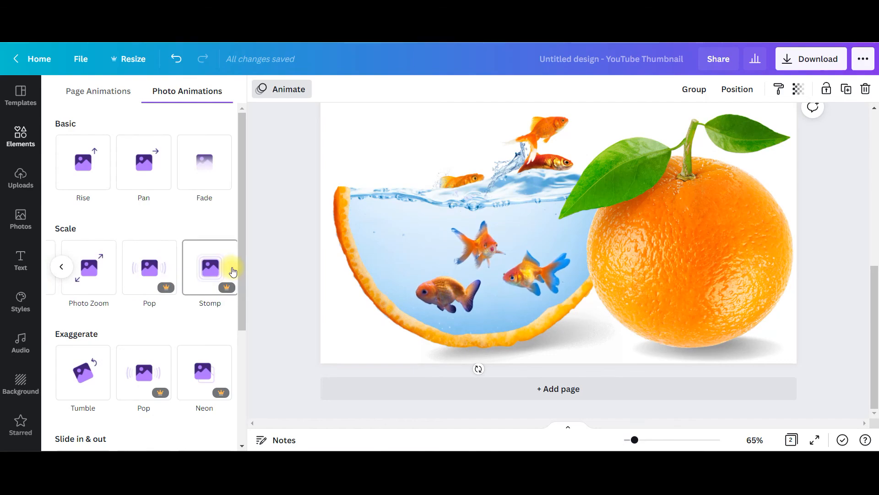
pyautogui.click(231, 269)
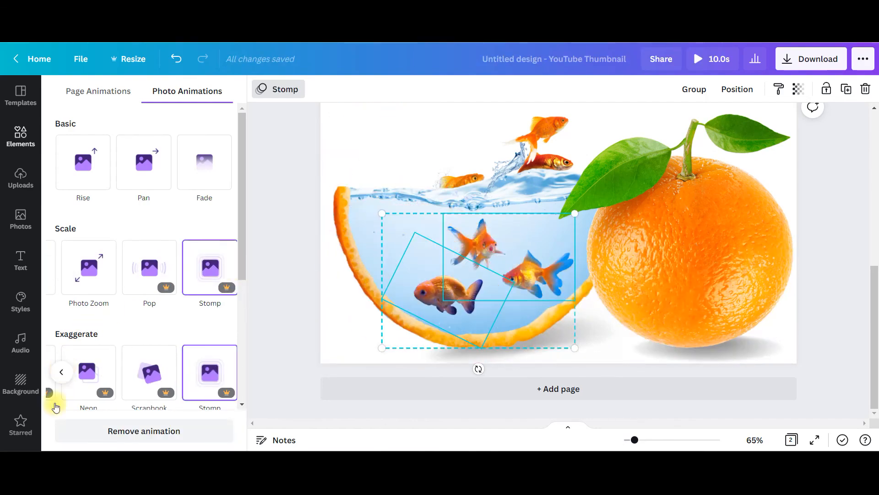
pyautogui.scroll(-3, 153, 340)
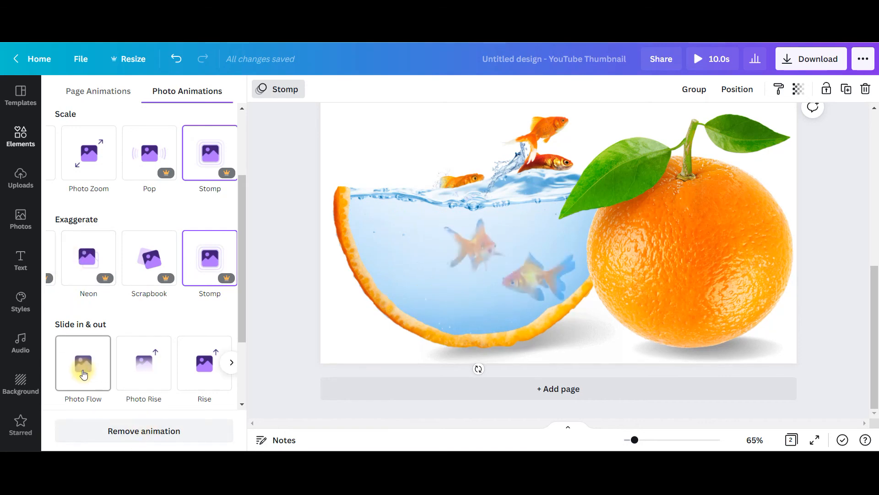
# - Change the three swimming goldfish's animation to Photo Flow and apply the Breathe animation to the goldfish splash image above the water
pyautogui.click(83, 374)
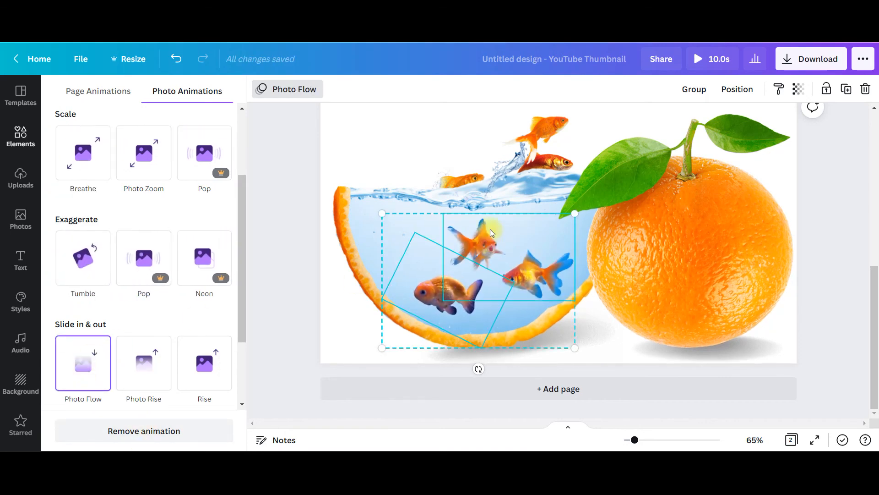
pyautogui.click(488, 185)
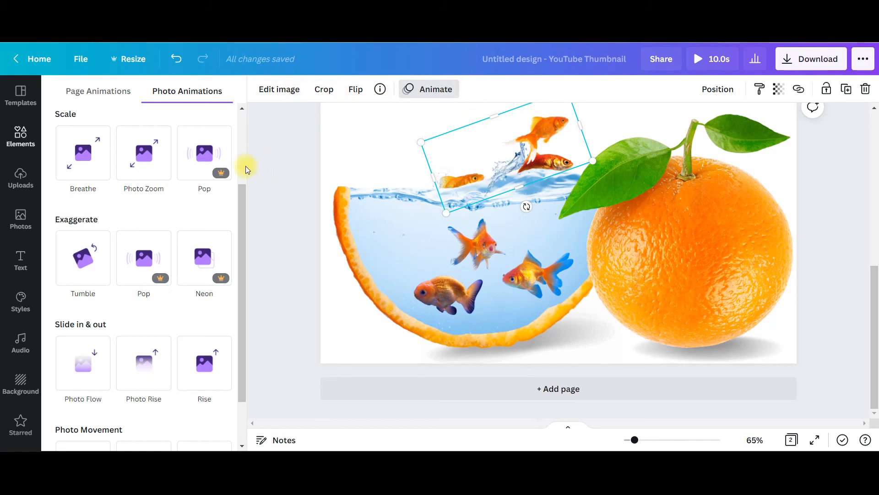
pyautogui.click(72, 158)
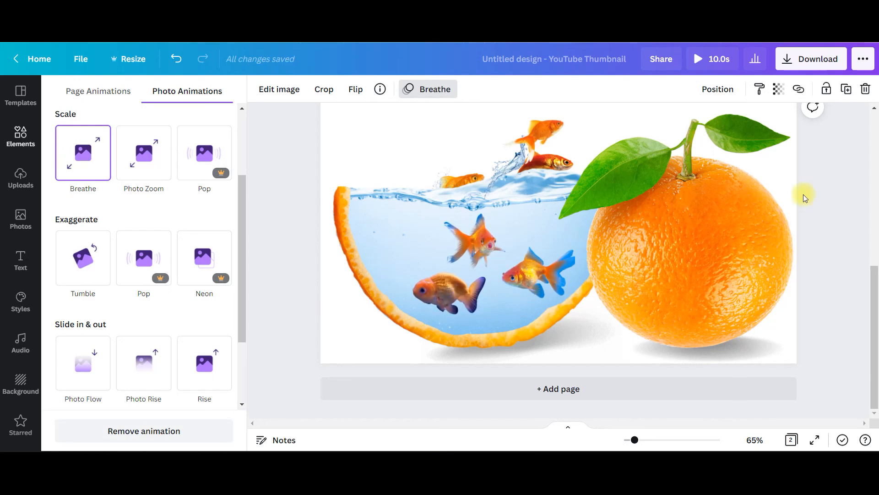
pyautogui.press('Escape')
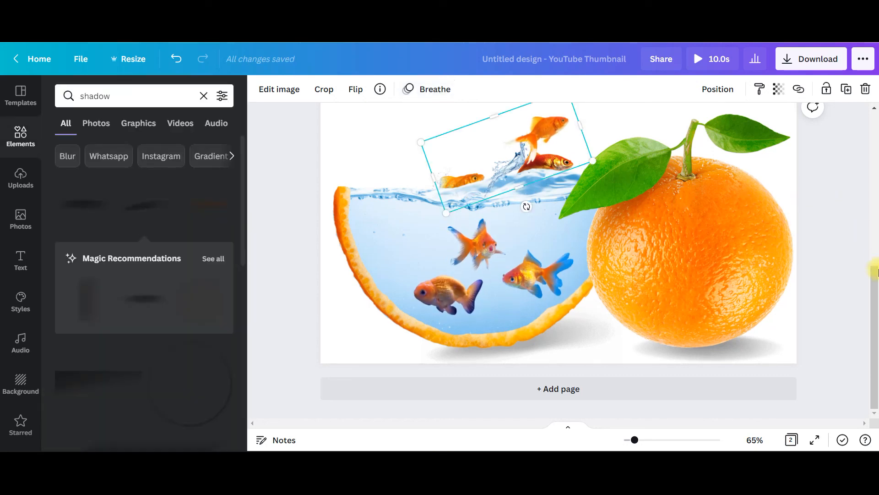
pyautogui.click(268, 182)
# - Preview the animated design in full screen, pause the playback, and return to the editor
pyautogui.click(719, 57)
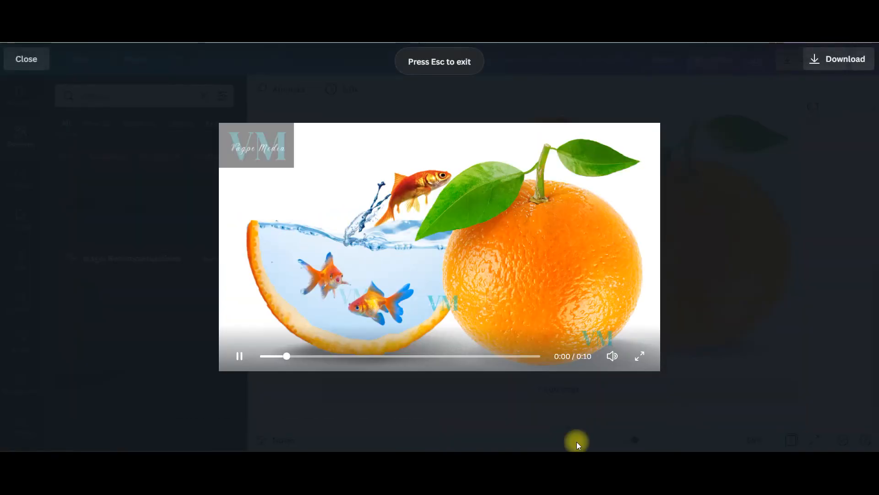
pyautogui.click(637, 357)
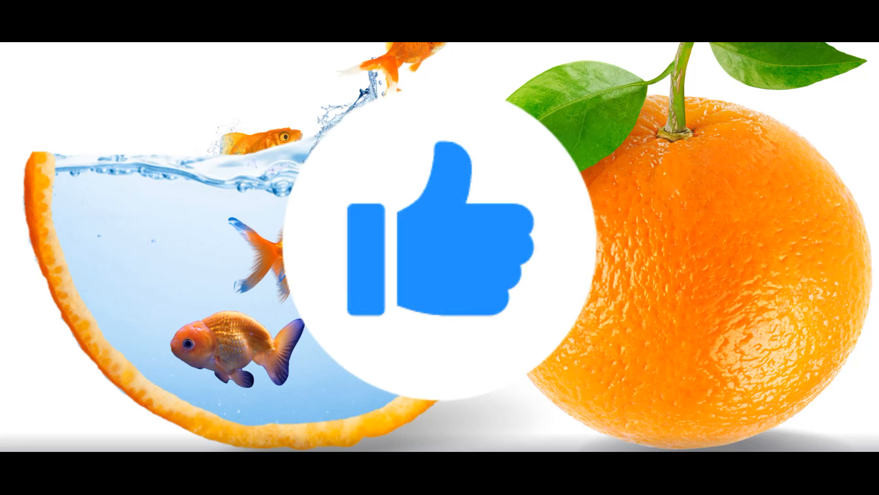
pyautogui.press('Escape')
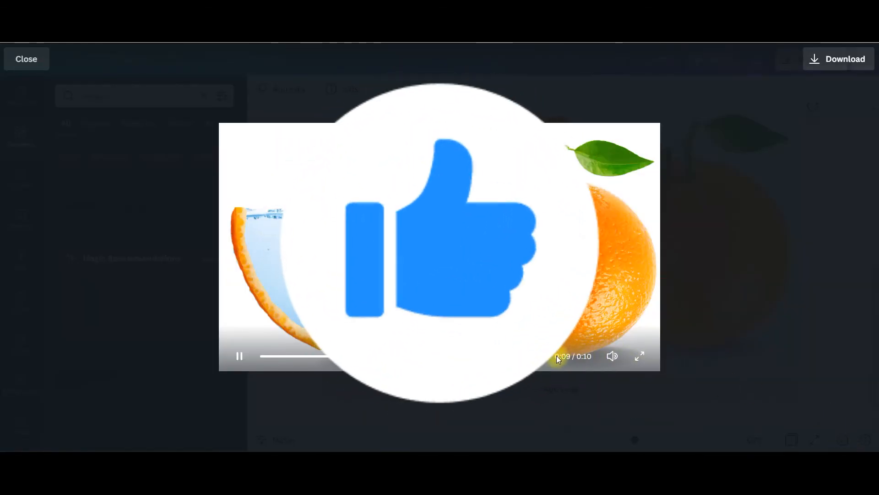
pyautogui.click(240, 356)
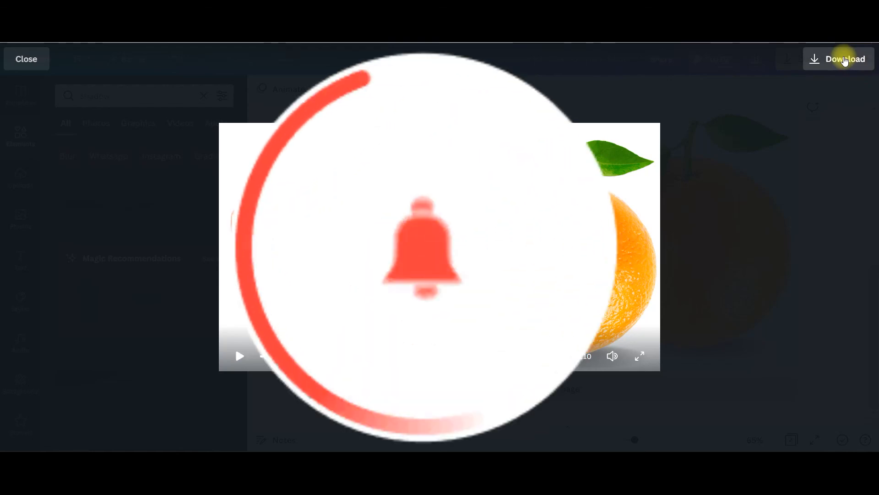
pyautogui.click(20, 62)
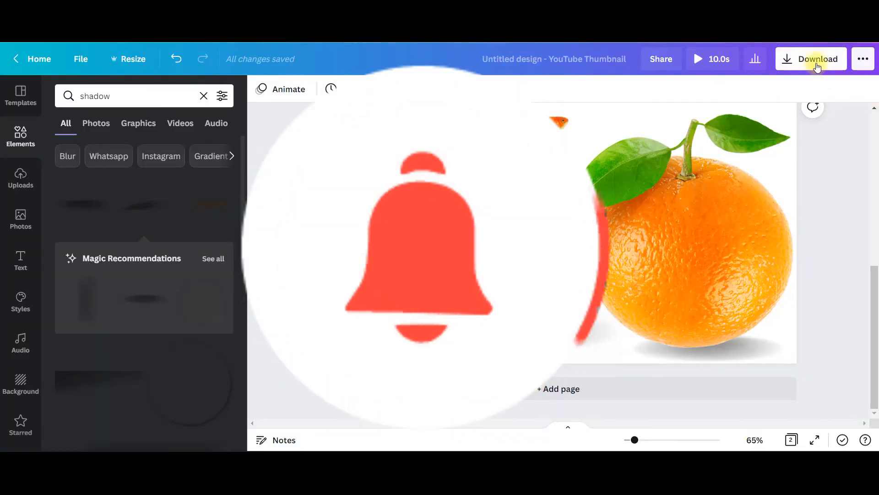
# - Download only page 2 of the design as a PNG image
pyautogui.click(817, 63)
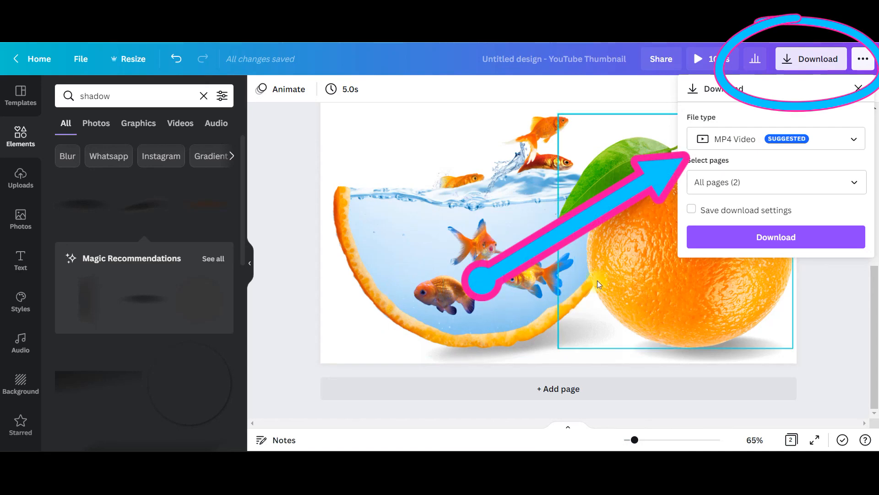
pyautogui.click(731, 142)
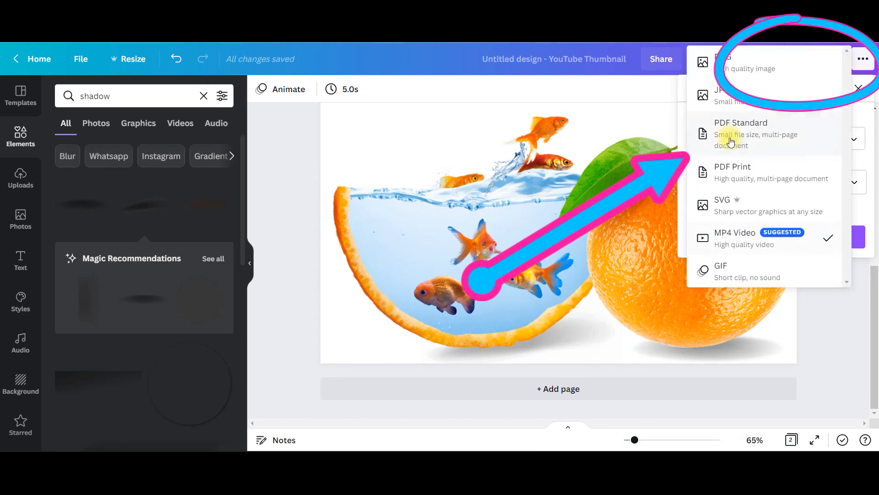
pyautogui.click(743, 60)
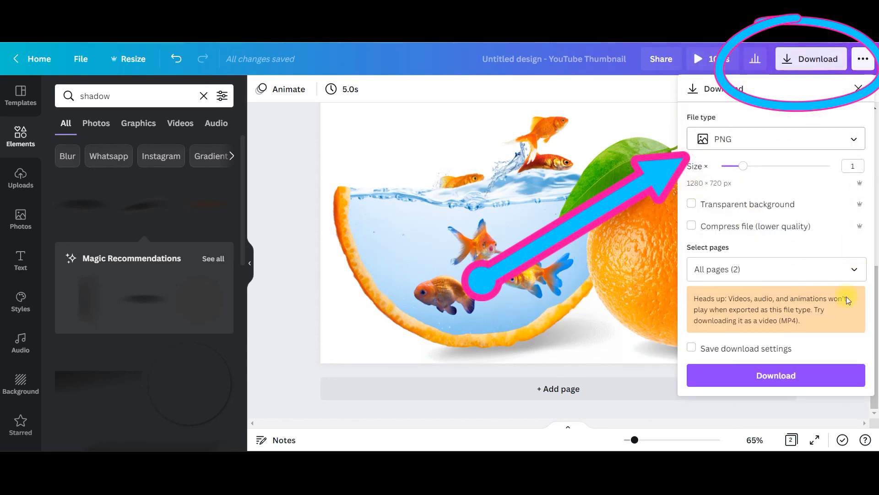
pyautogui.click(731, 270)
pyautogui.click(853, 302)
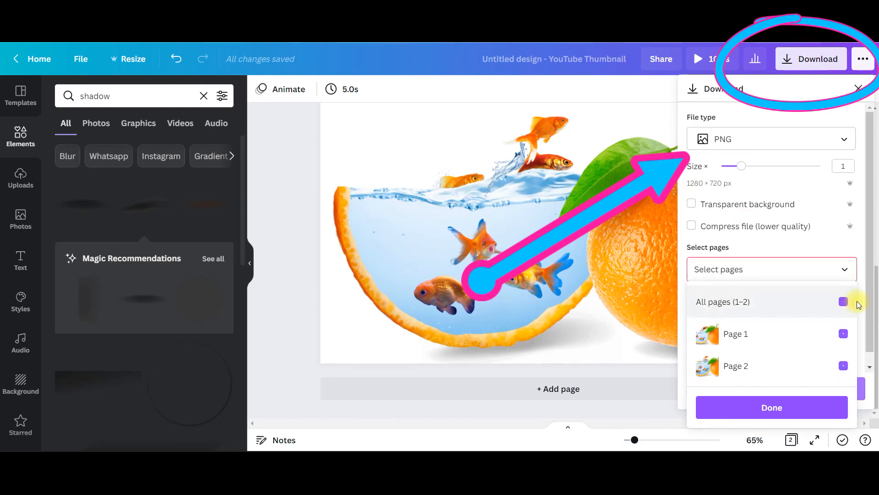
pyautogui.click(852, 366)
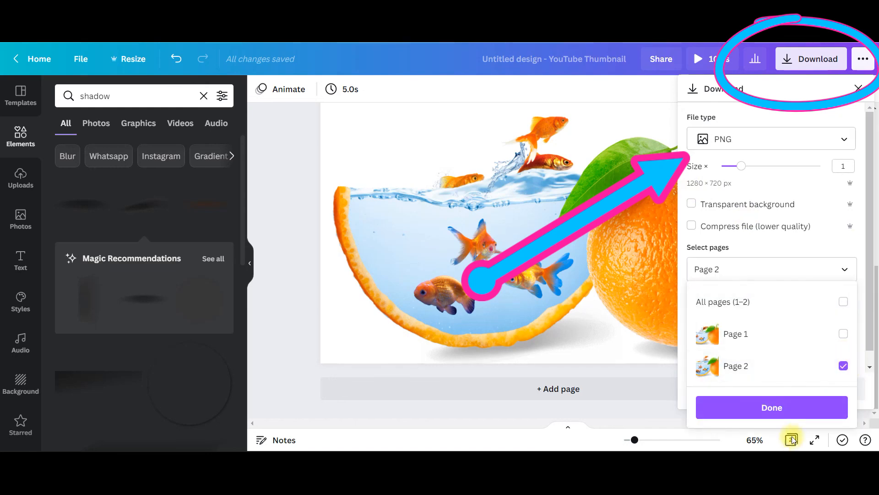
pyautogui.click(795, 406)
pyautogui.click(795, 374)
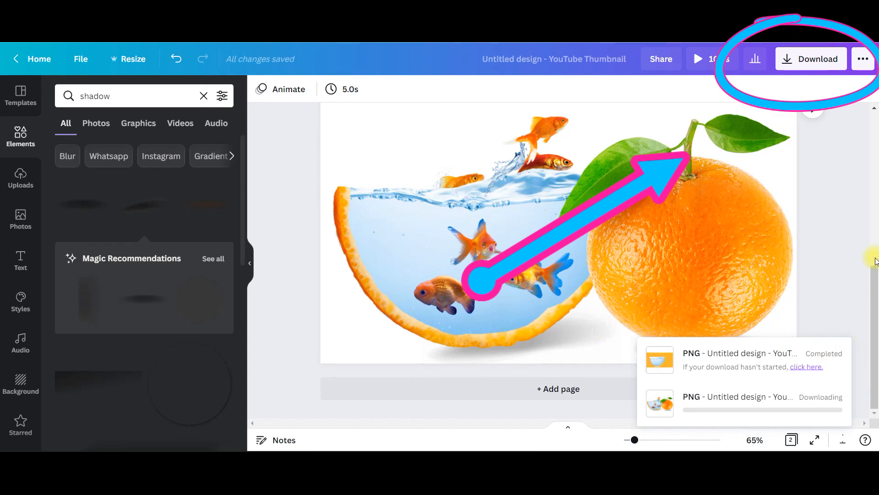